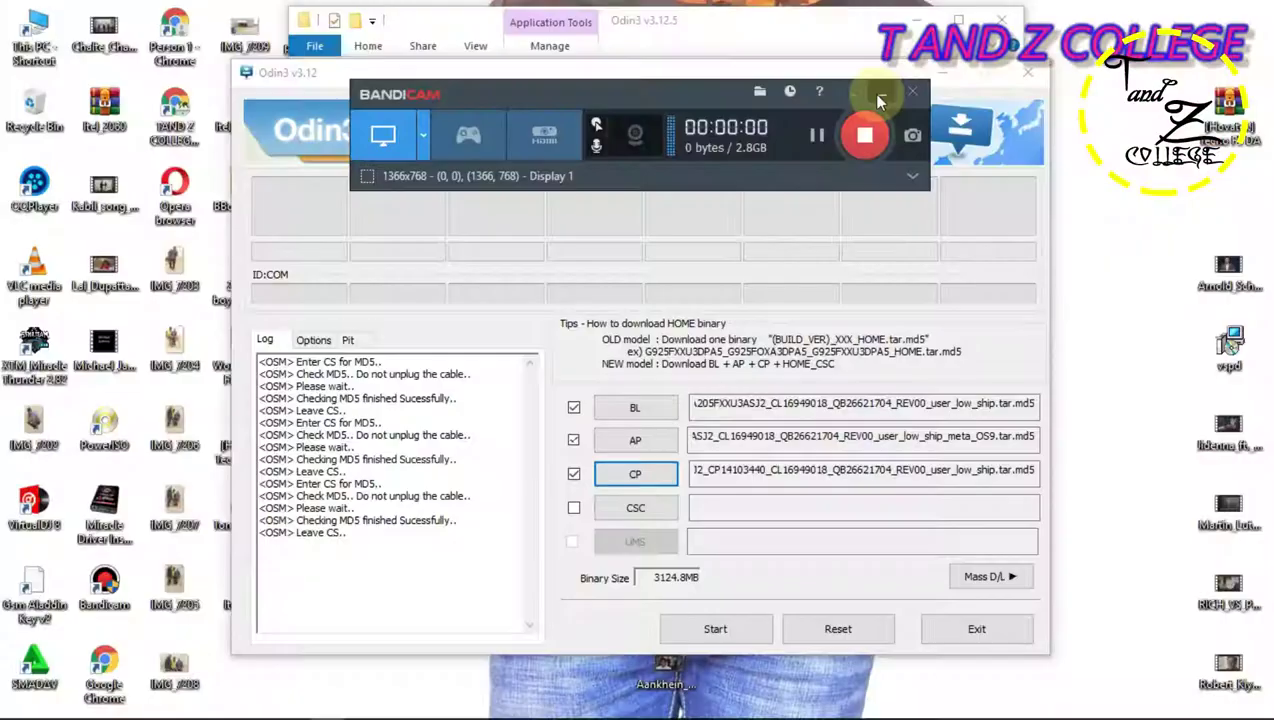
Step: Load the HOME_CSC_OMC_ODM_A205FODM3ASJ3 file into the CSC slot and start flashing the connected phone
{"action": "left_click", "coordinate": [880, 95]}
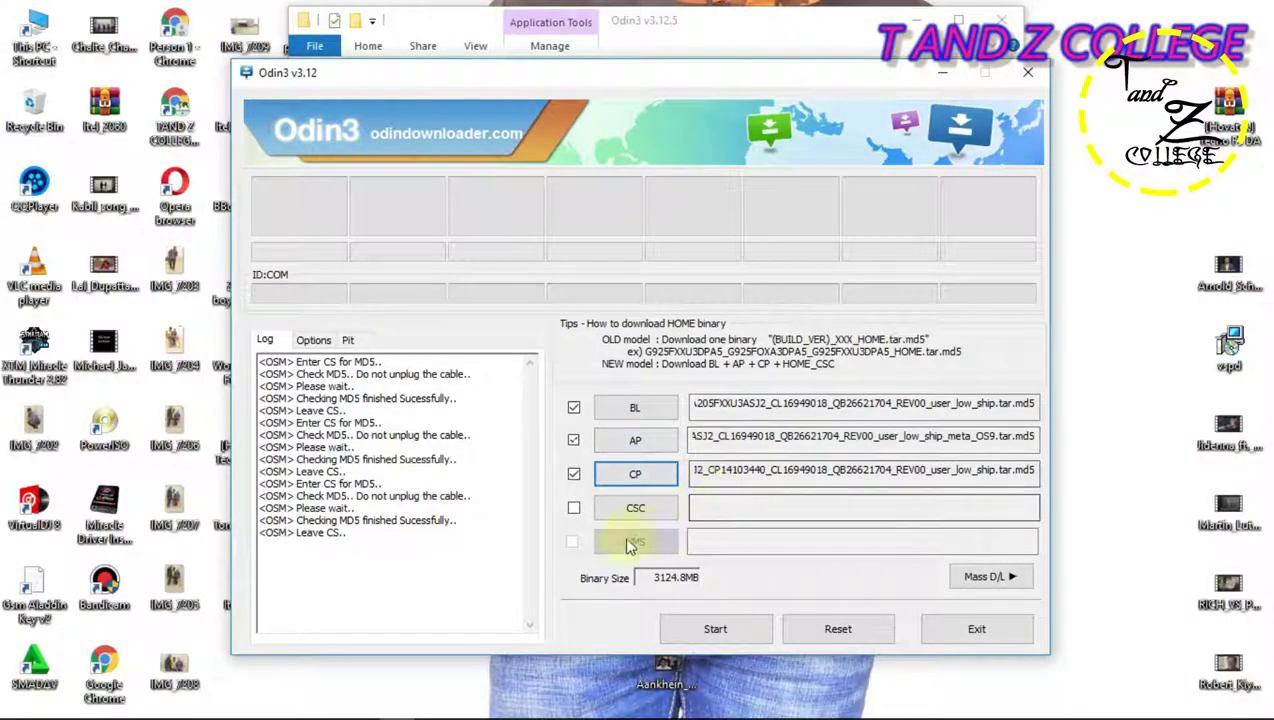
{"action": "left_click", "coordinate": [654, 514]}
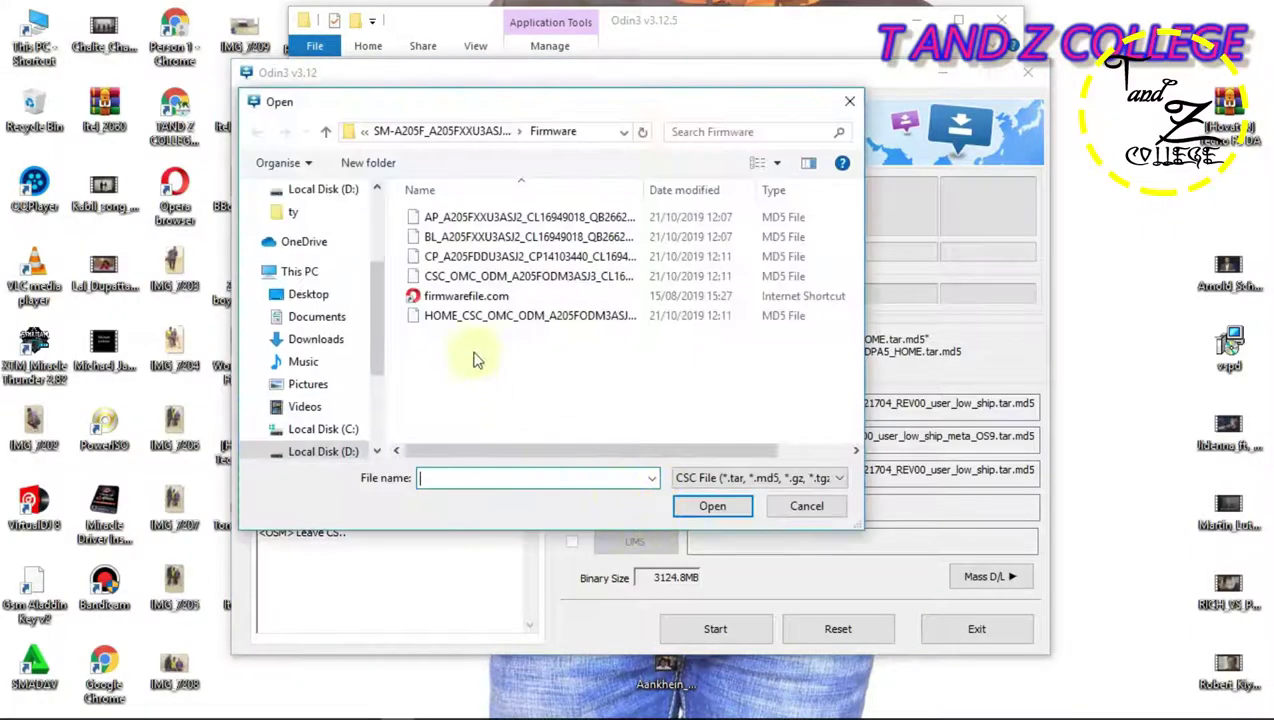
{"action": "left_click", "coordinate": [442, 318]}
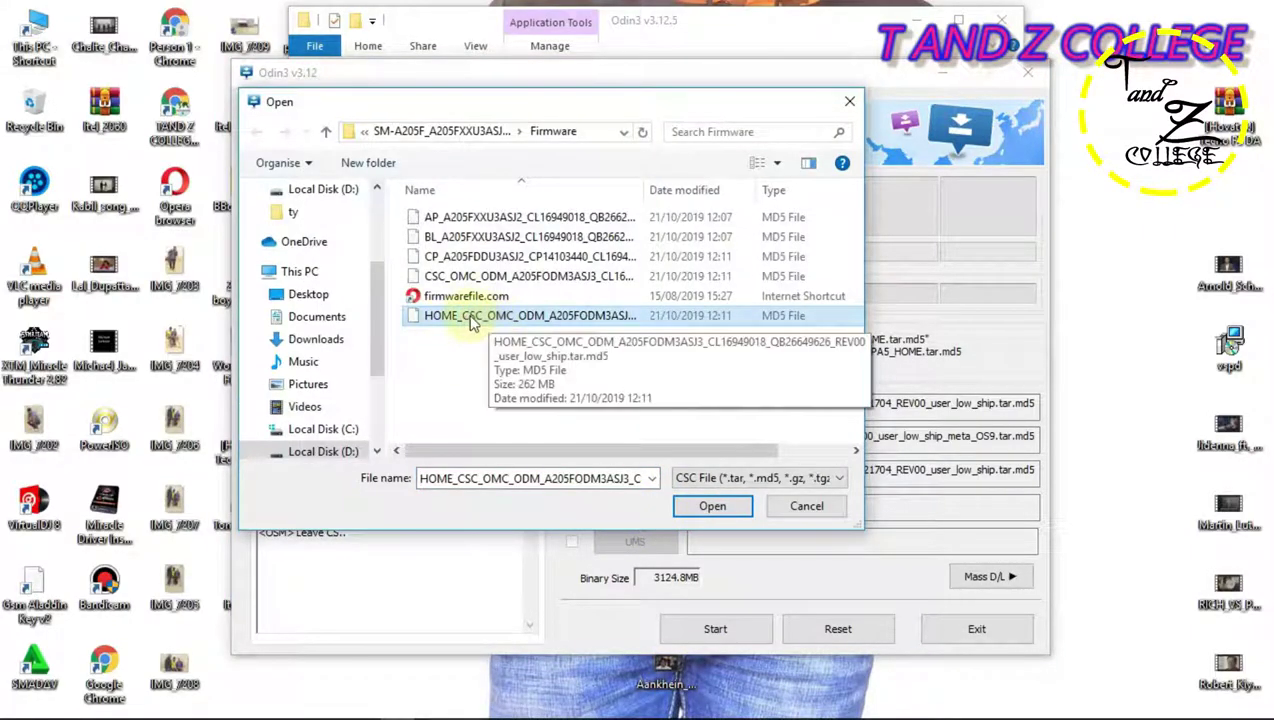
{"action": "left_click", "coordinate": [710, 505]}
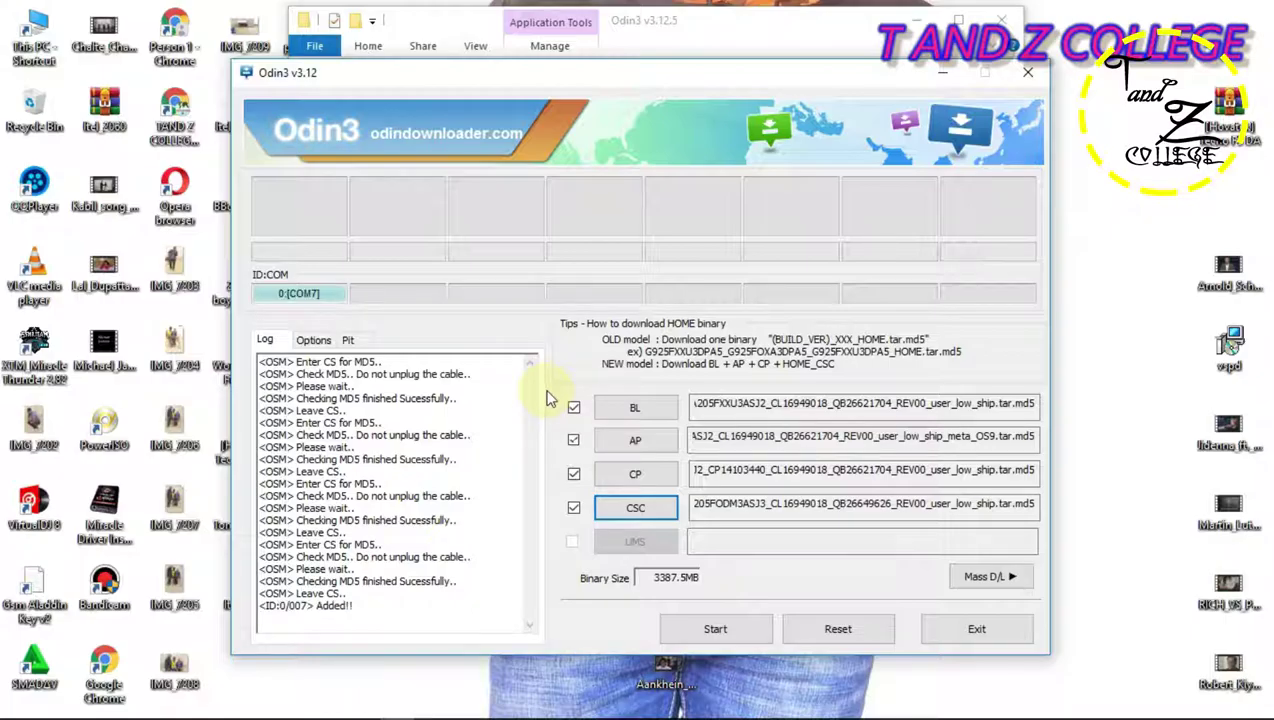
{"action": "left_click", "coordinate": [700, 638]}
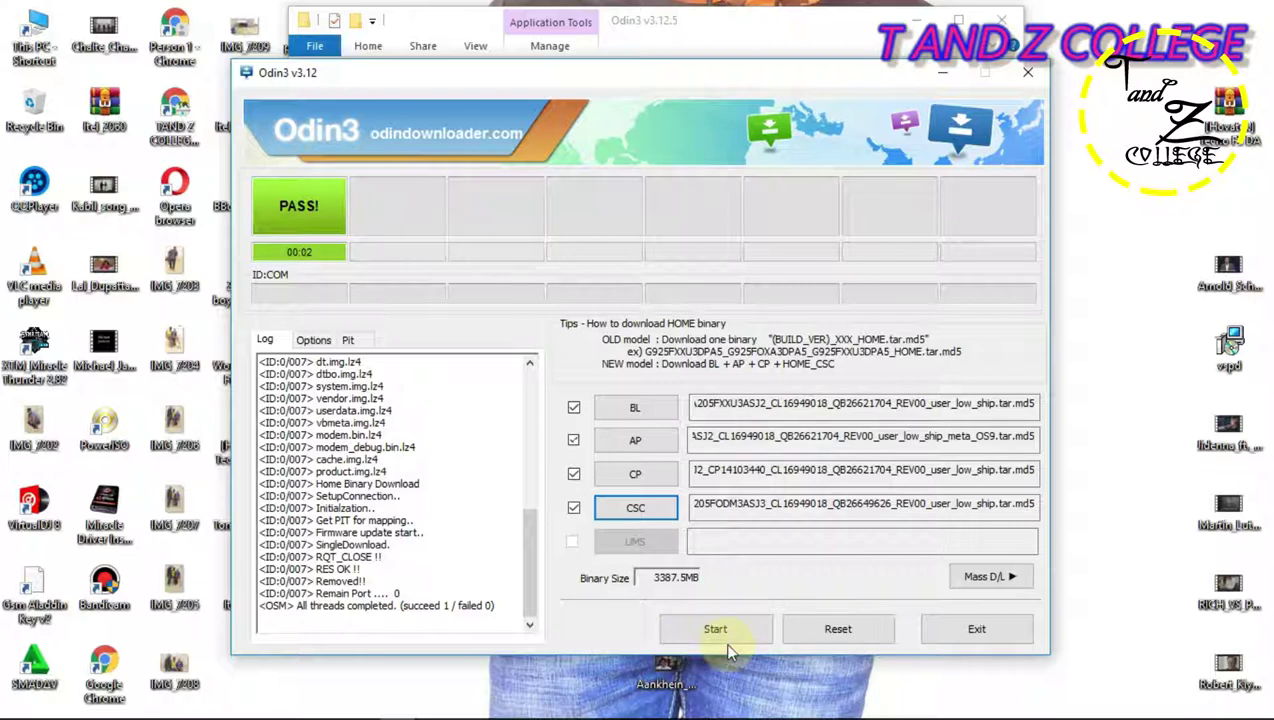
Step: Replace the CSC file with CSC_OMC_ODM_A205FODM3ASJ3 from the Firmware folder and start flashing again
{"action": "left_click", "coordinate": [637, 506]}
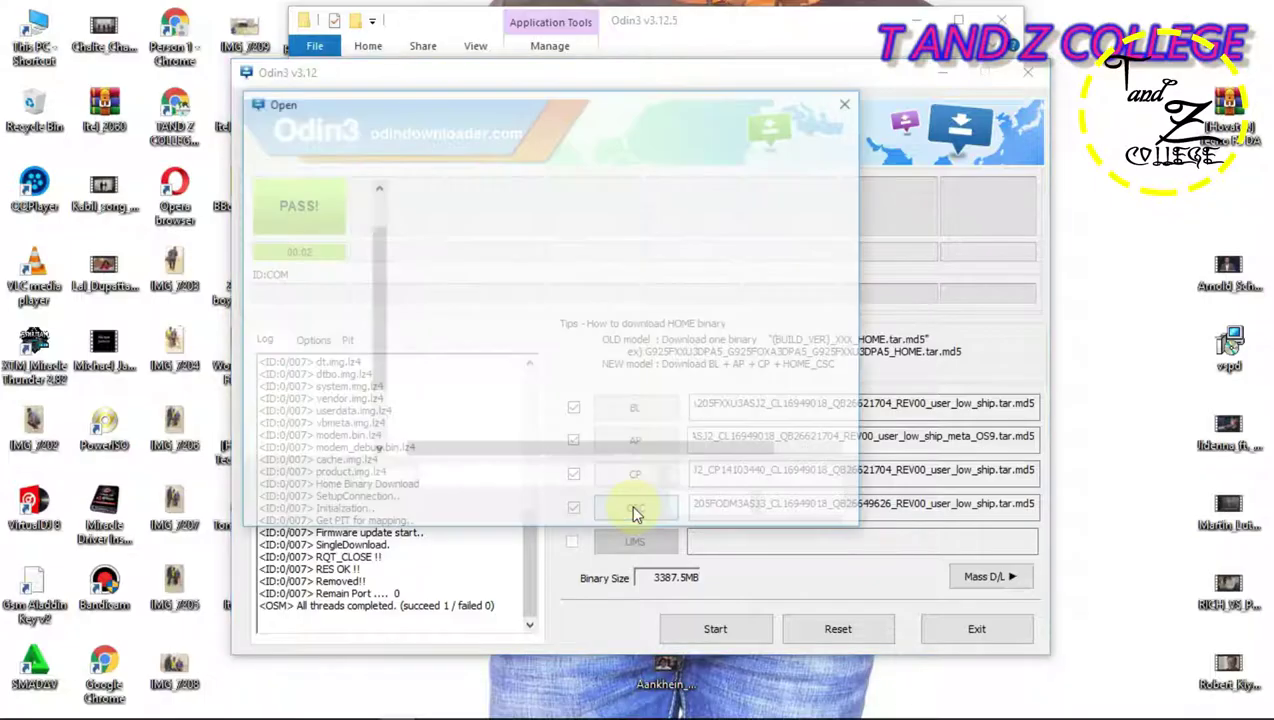
{"action": "left_click", "coordinate": [540, 279]}
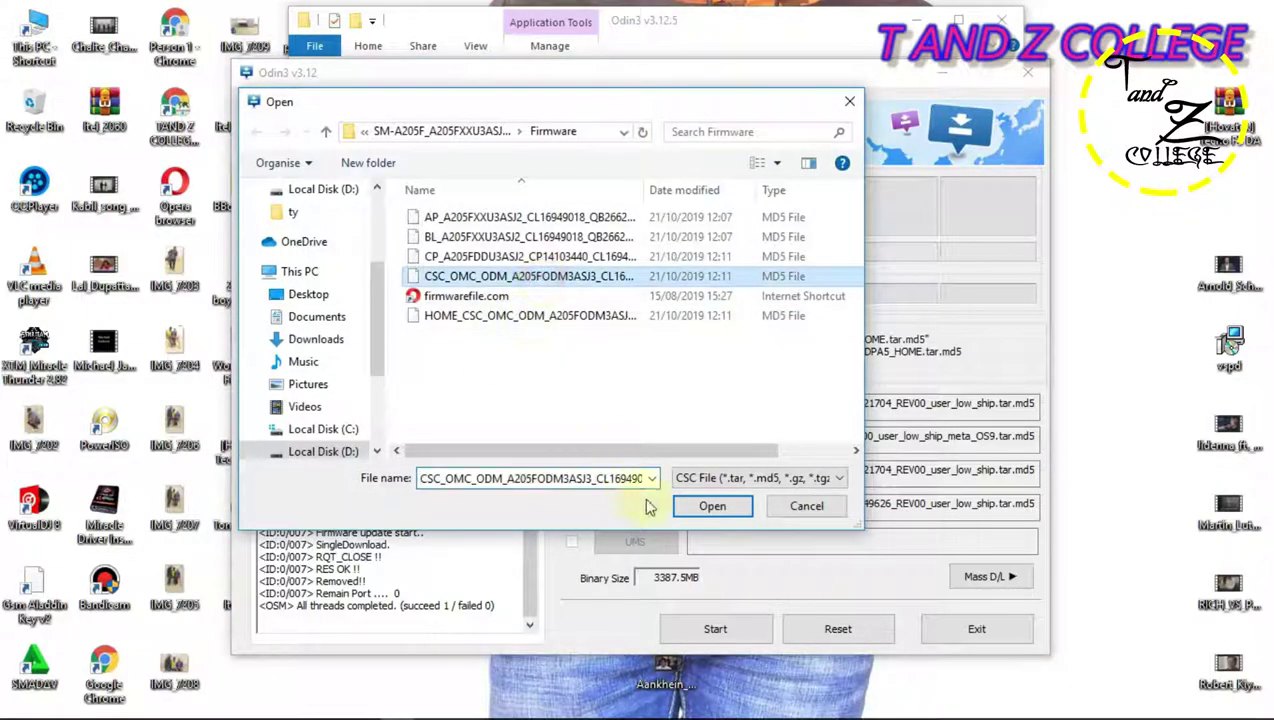
{"action": "left_click", "coordinate": [690, 508]}
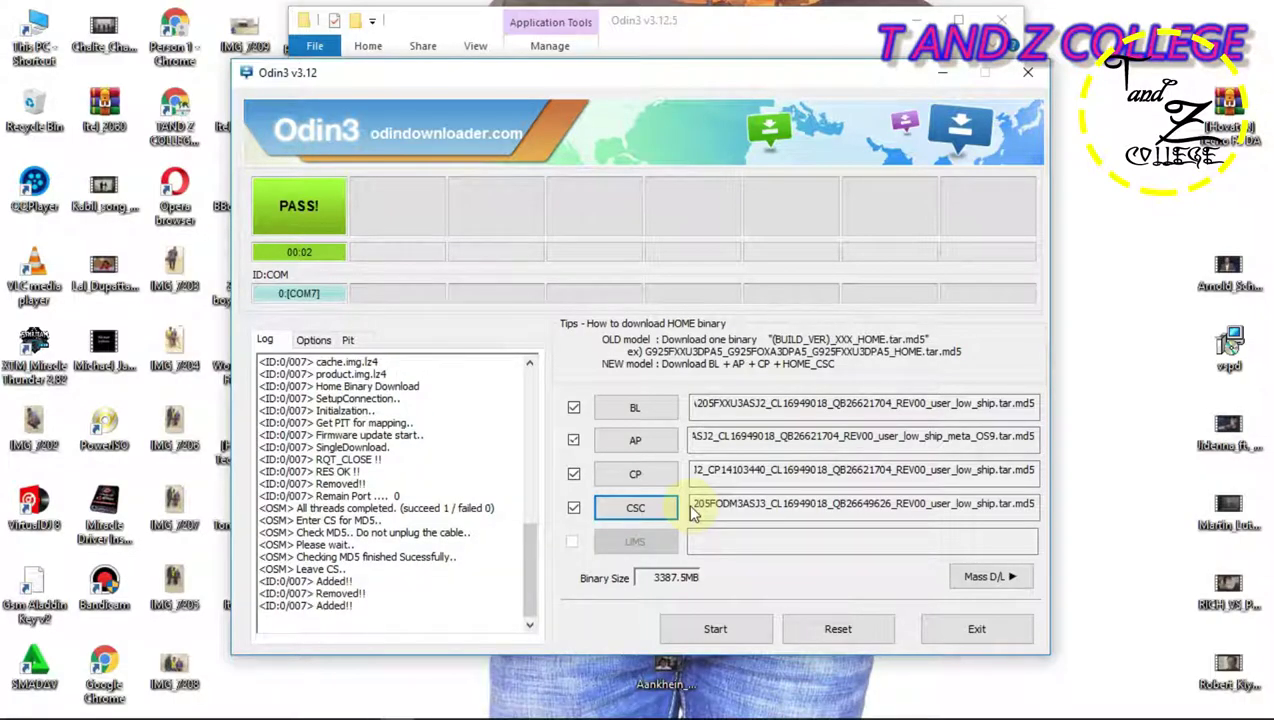
{"action": "left_click", "coordinate": [697, 635]}
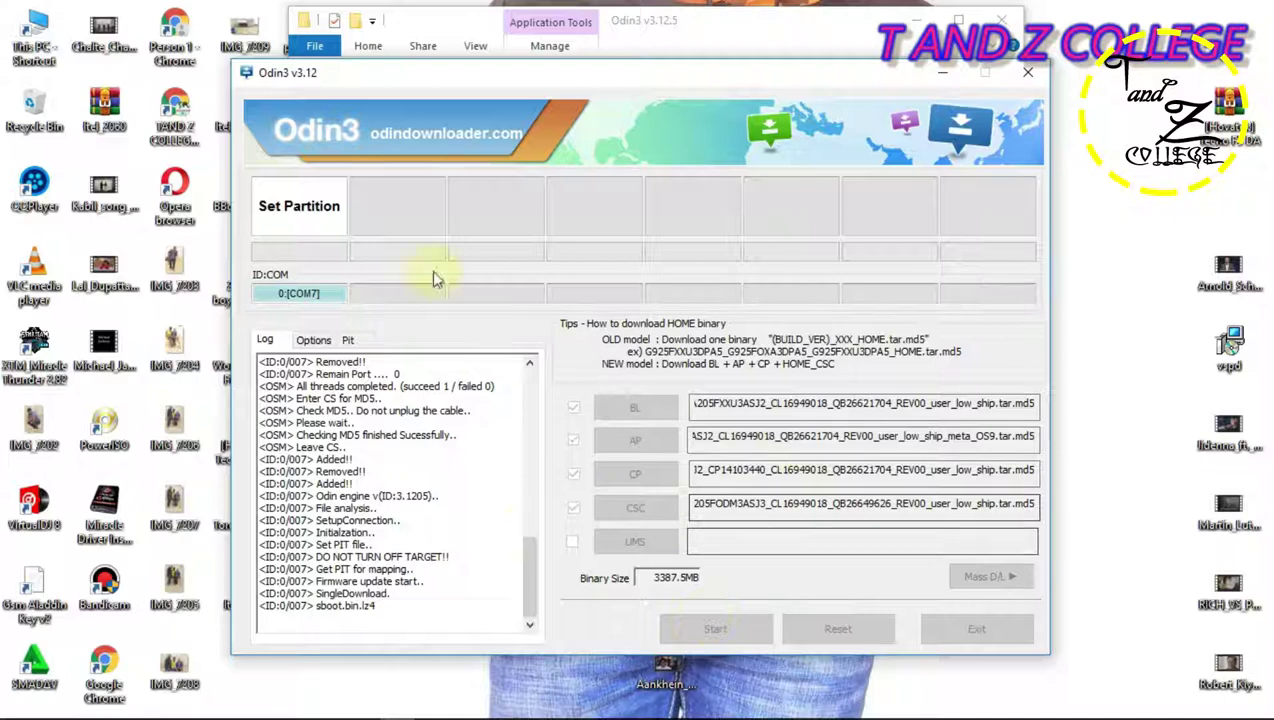
Step: Close the Odin3 v3.12 window and return to its program folder
{"action": "left_click", "coordinate": [340, 707]}
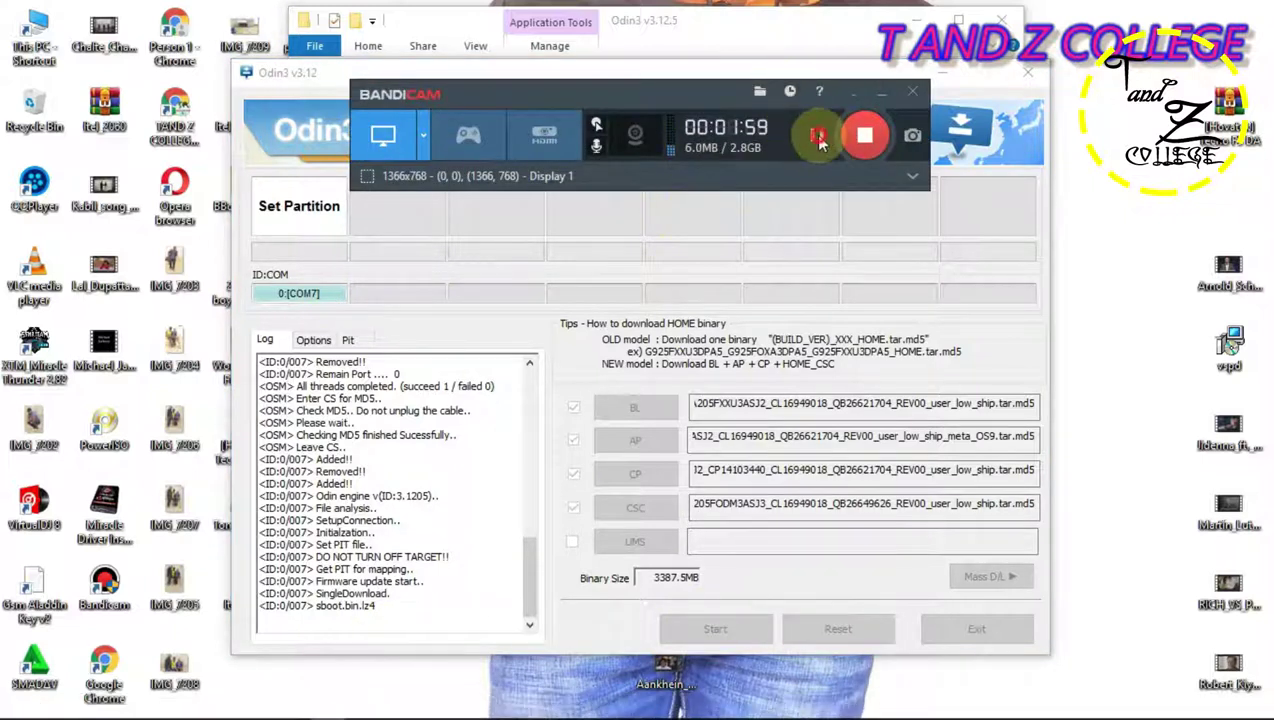
{"action": "left_click", "coordinate": [533, 312]}
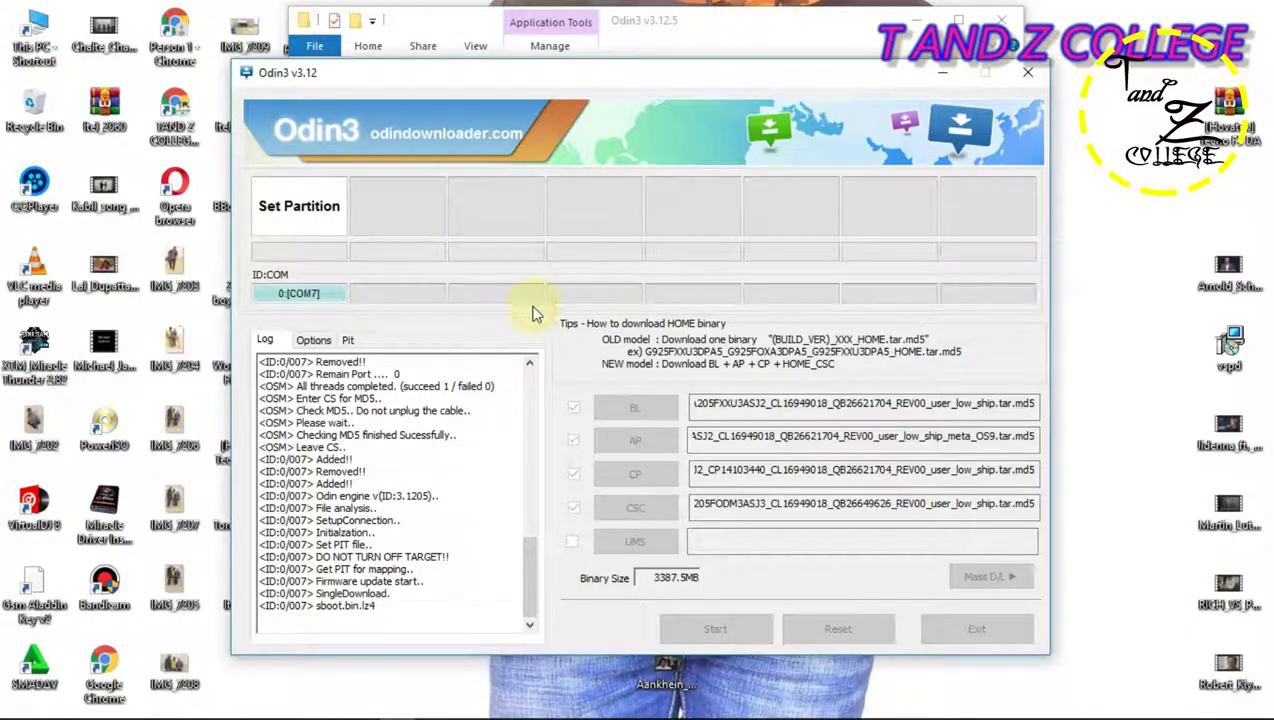
{"action": "left_click", "coordinate": [1030, 78]}
{"action": "left_click", "coordinate": [574, 333]}
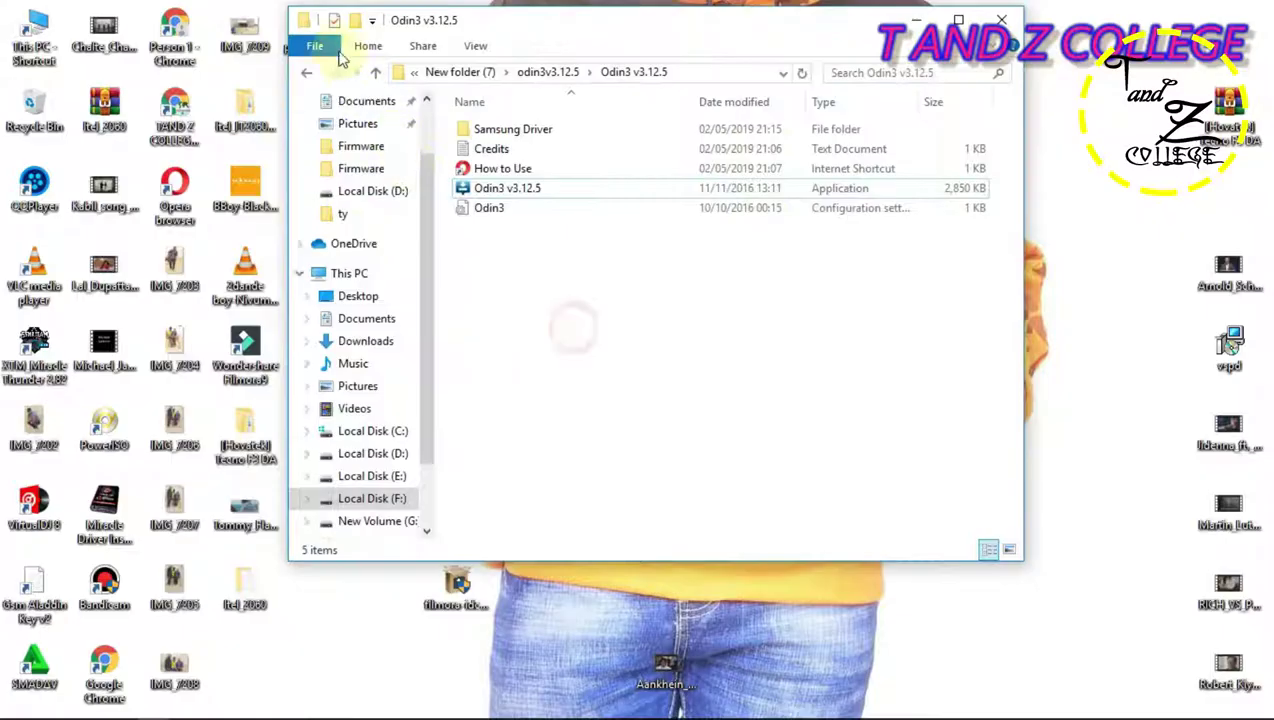
Step: Go back to New folder (7) and extract the odin3v3.13.1 archive to F:\New folder (7)\odin3v3.13.1
{"action": "left_click", "coordinate": [306, 72]}
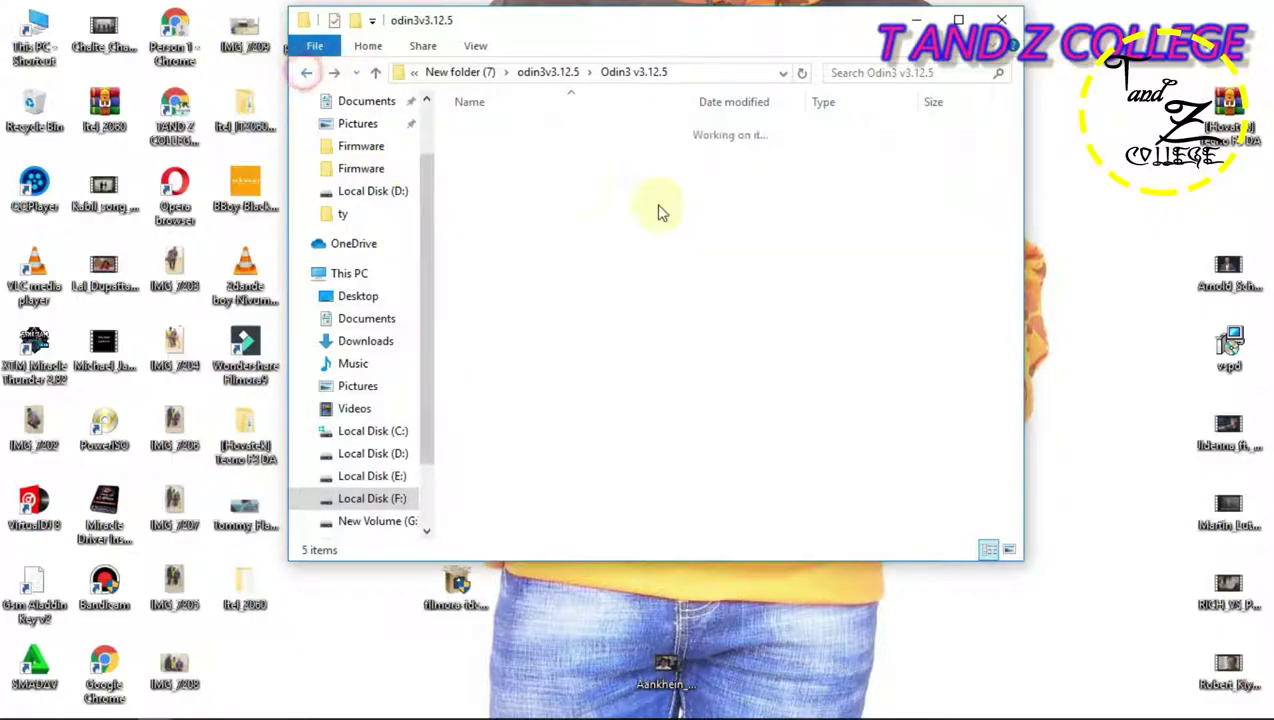
{"action": "left_click", "coordinate": [306, 72]}
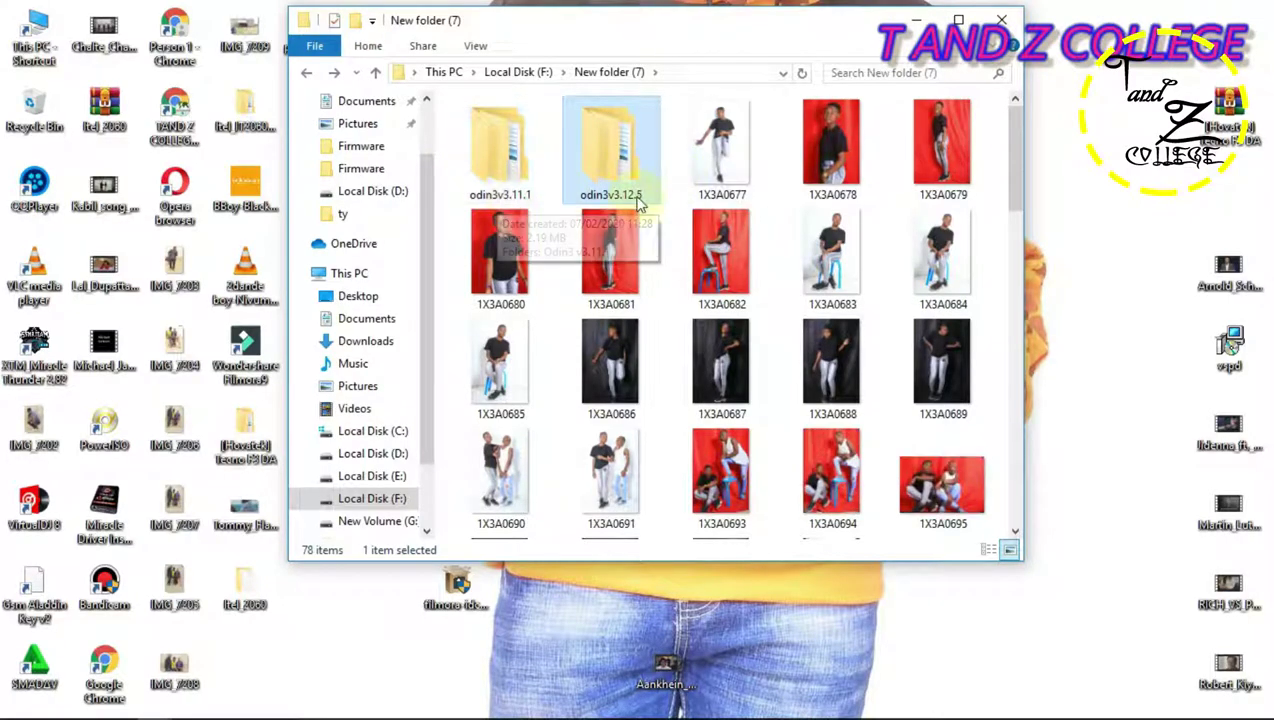
{"action": "scroll", "coordinate": [640, 205], "scroll_direction": "down", "scroll_amount": 15}
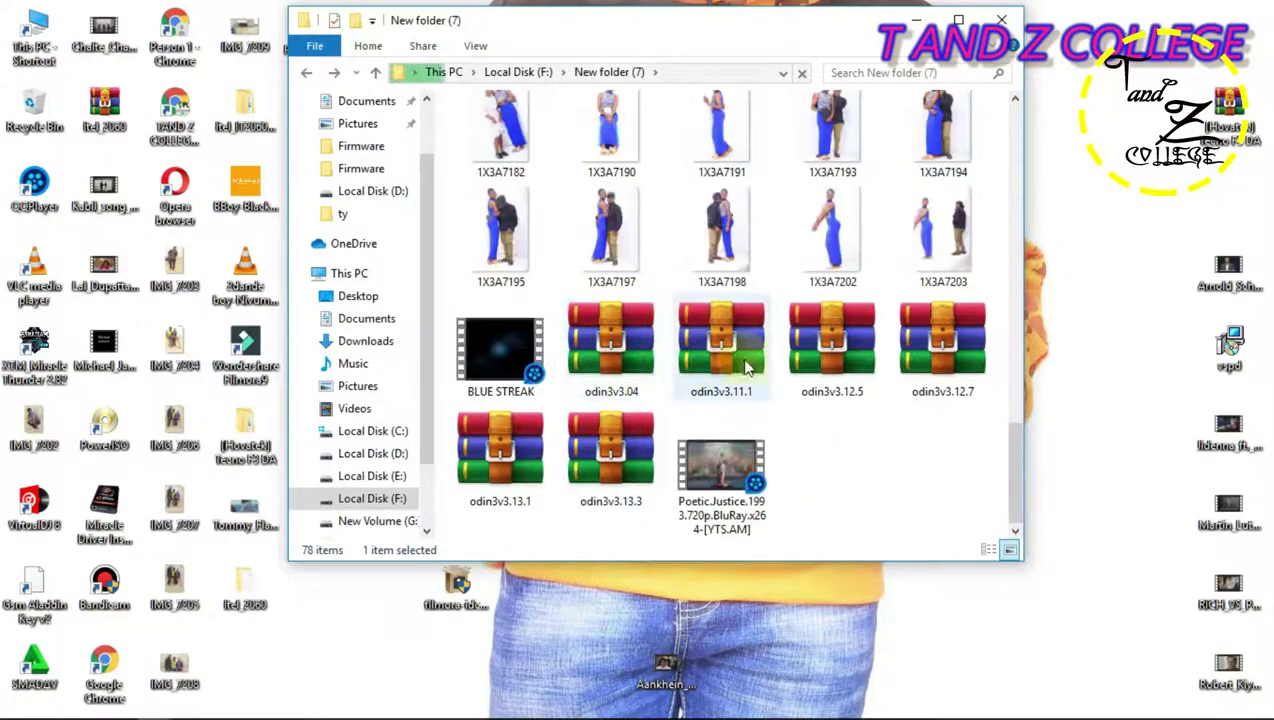
{"action": "left_click", "coordinate": [938, 366]}
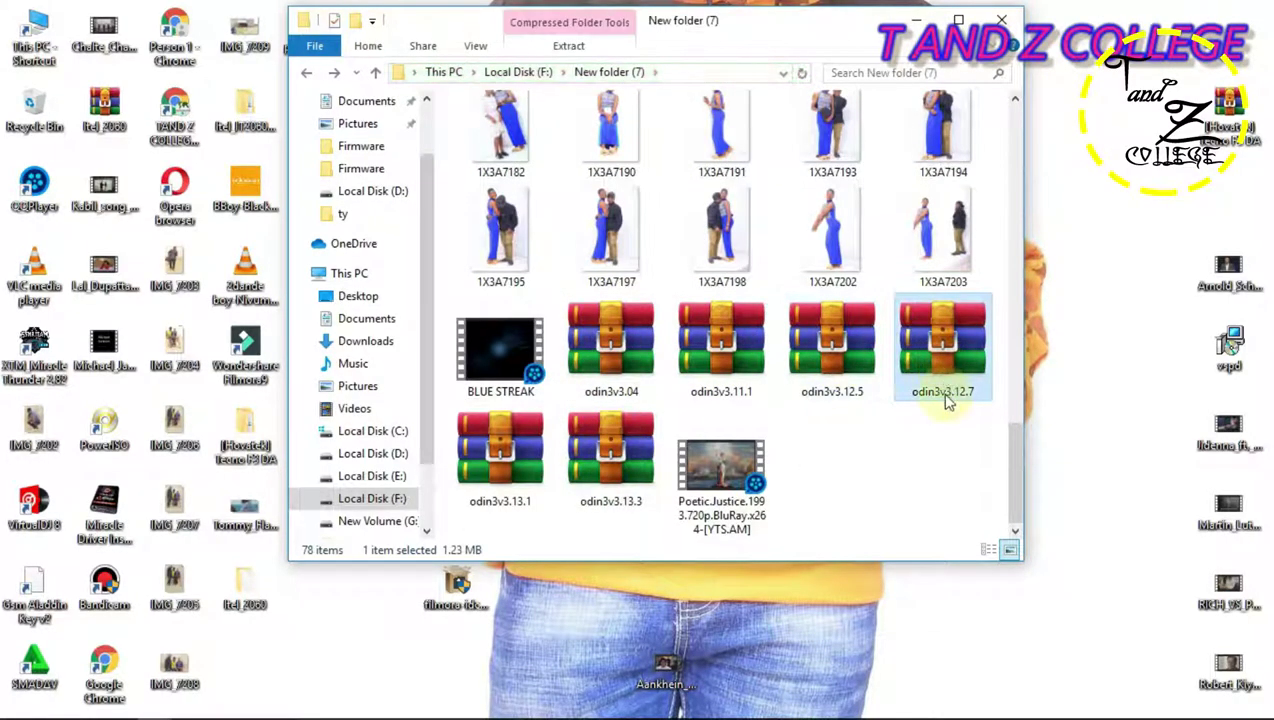
{"action": "left_click", "coordinate": [508, 468]}
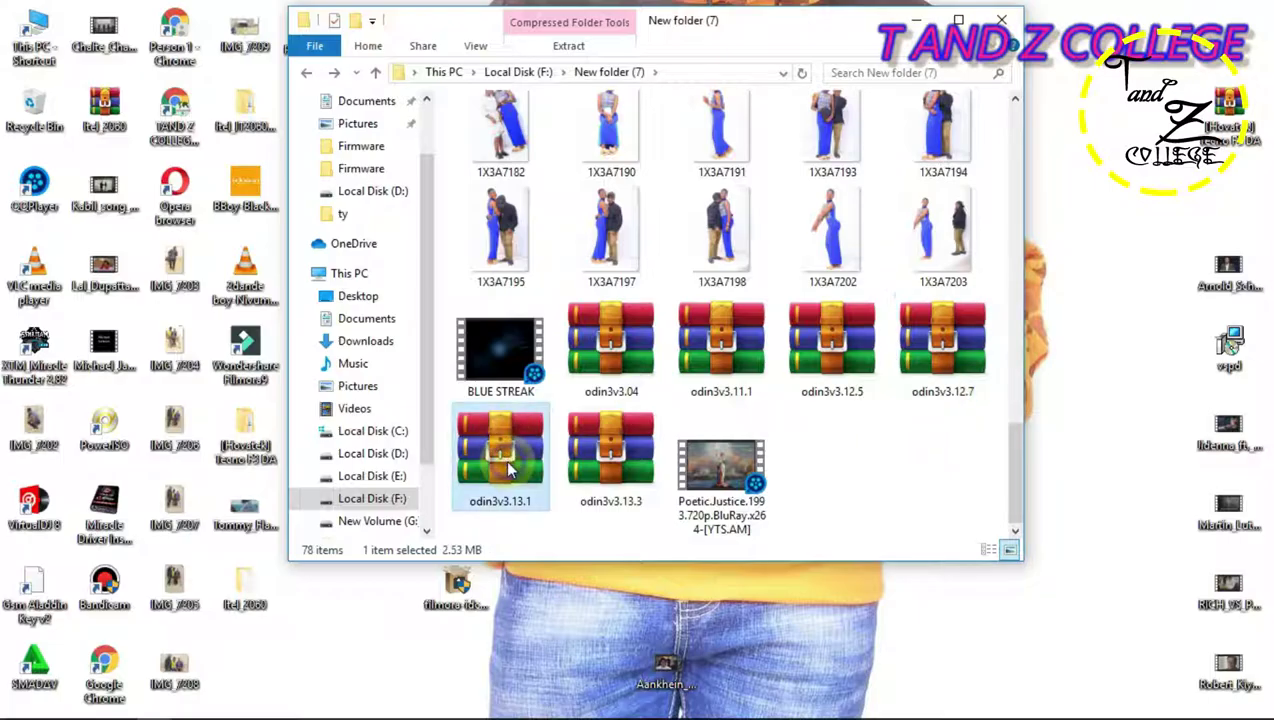
{"action": "right_click", "coordinate": [508, 468]}
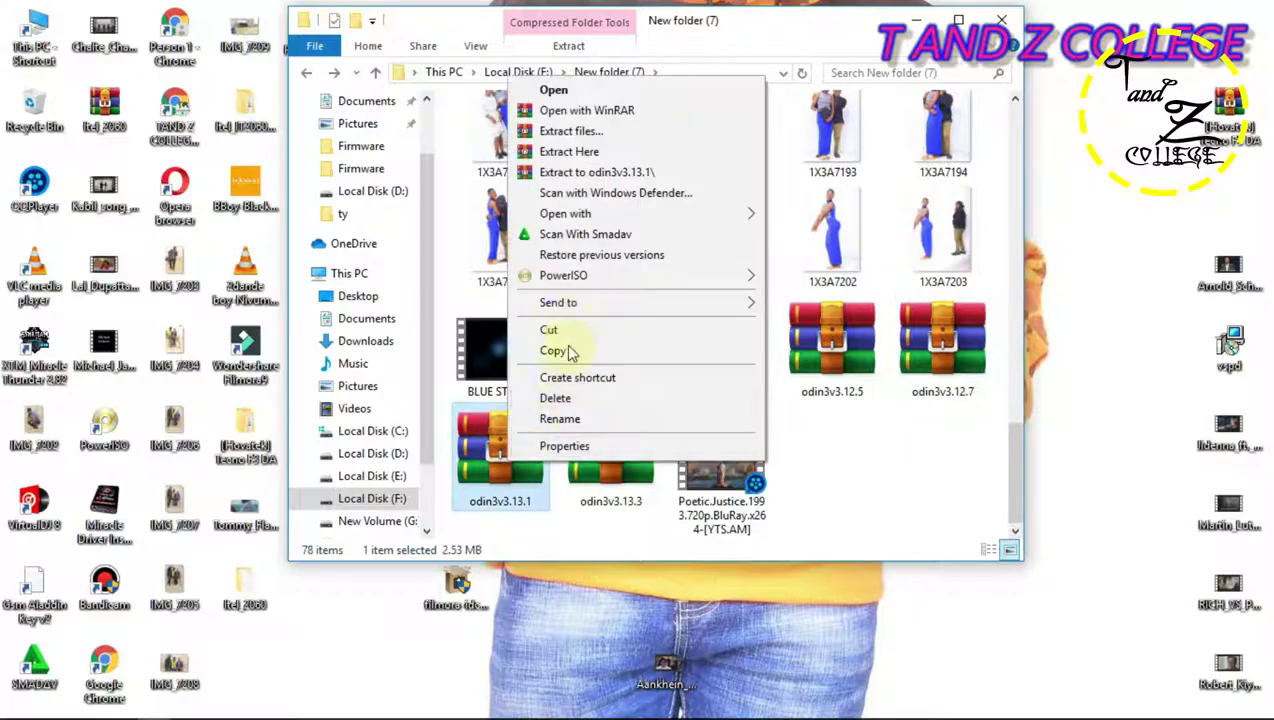
{"action": "left_click", "coordinate": [568, 131]}
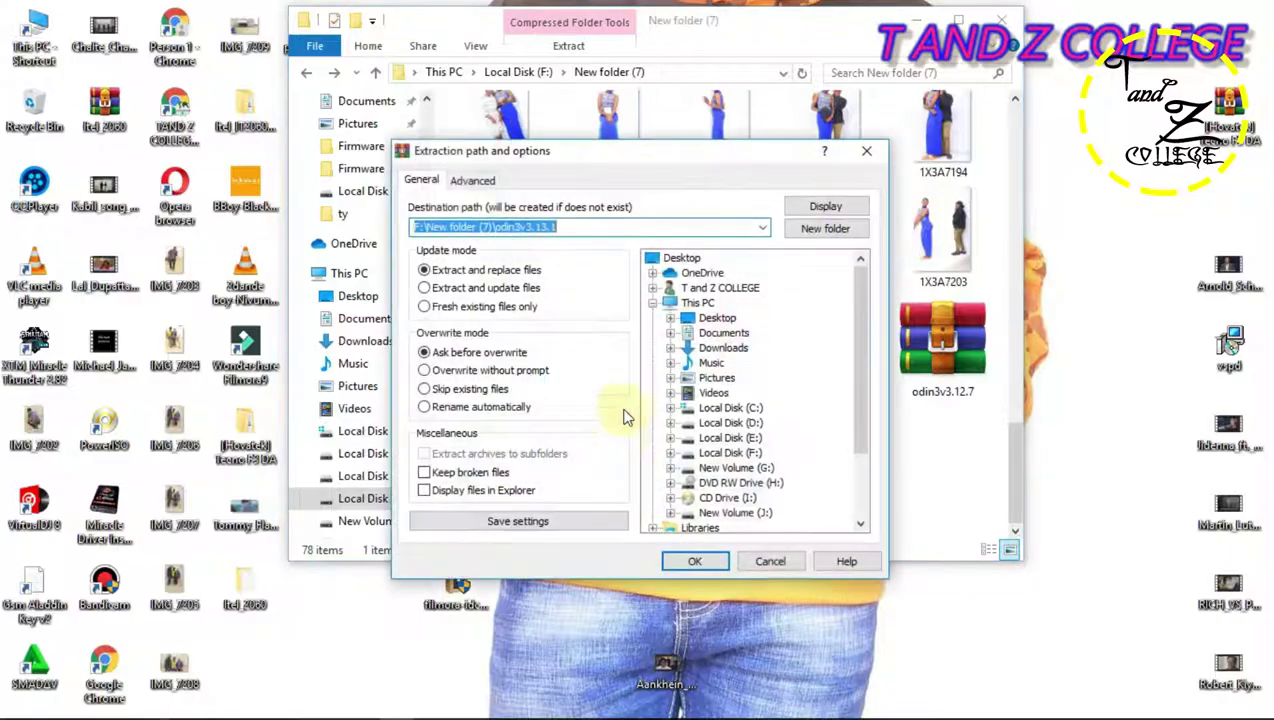
{"action": "left_click", "coordinate": [700, 556]}
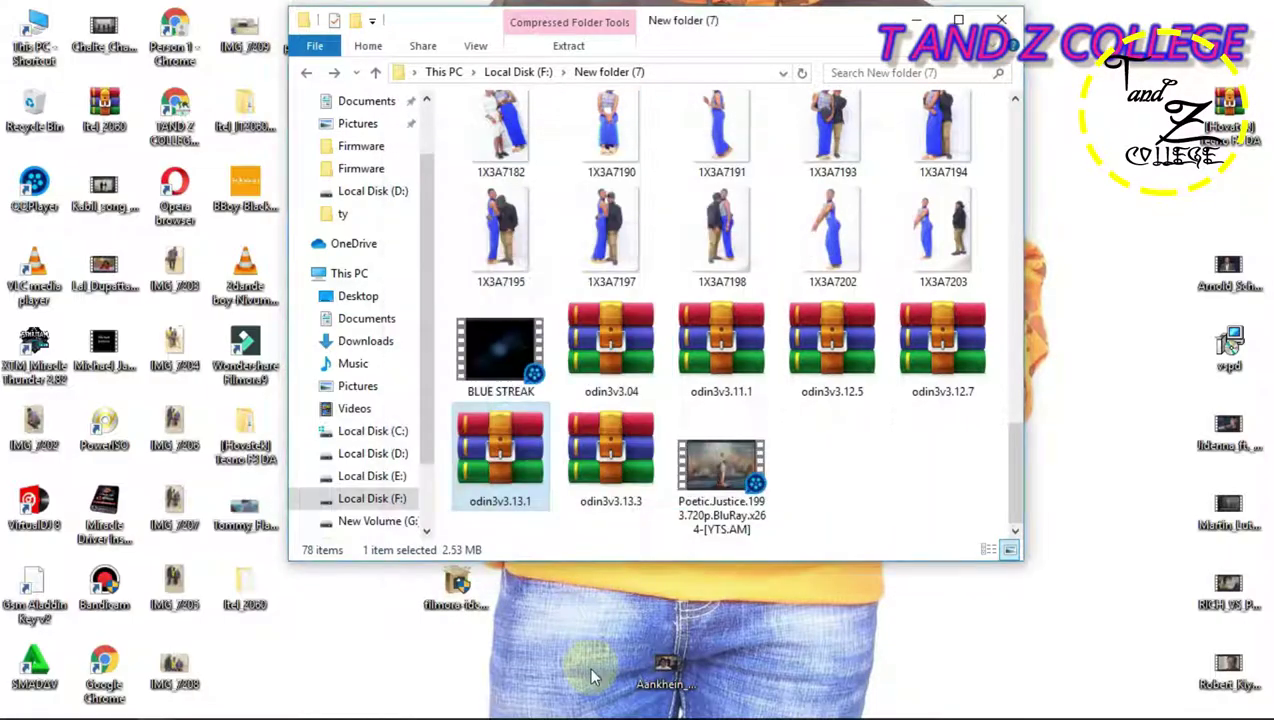
Step: Open the extracted odin3v3.13.1 folder, launch the Odin3 v3.13.1 application and accept its startup notice
{"action": "scroll", "coordinate": [781, 191], "scroll_direction": "up", "scroll_amount": 10}
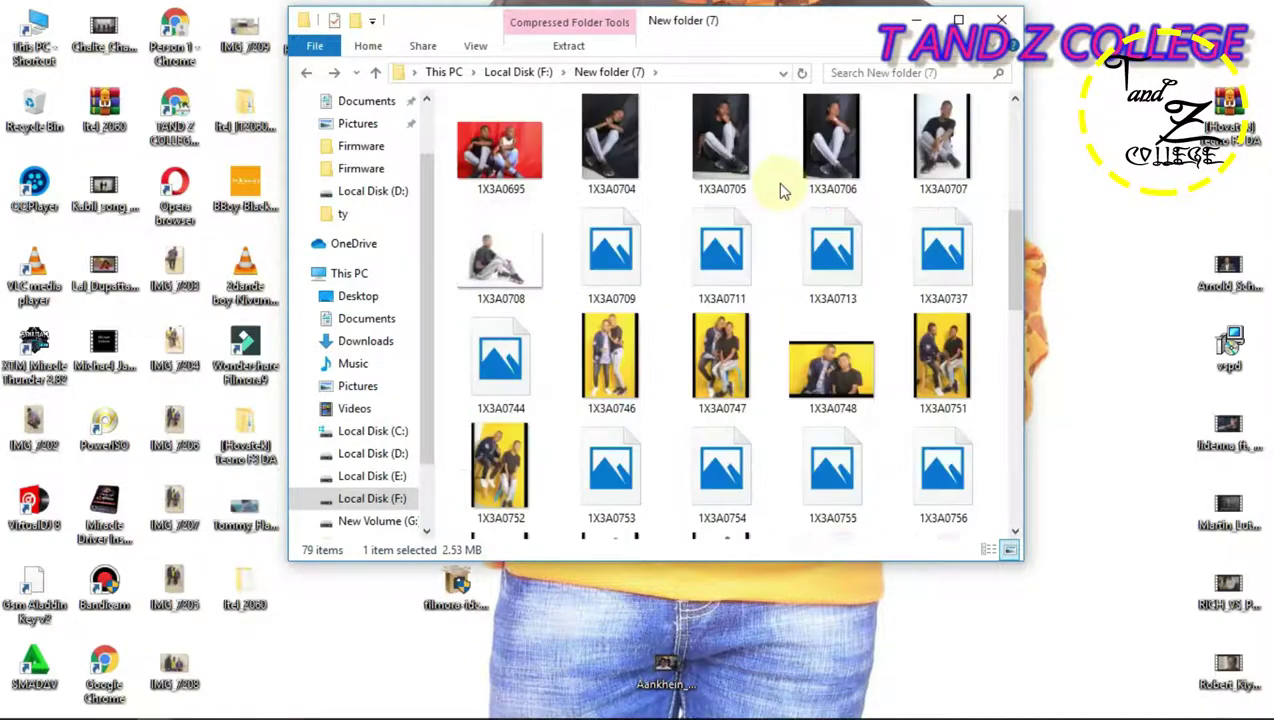
{"action": "left_click", "coordinate": [703, 148]}
{"action": "double_click", "coordinate": [703, 148]}
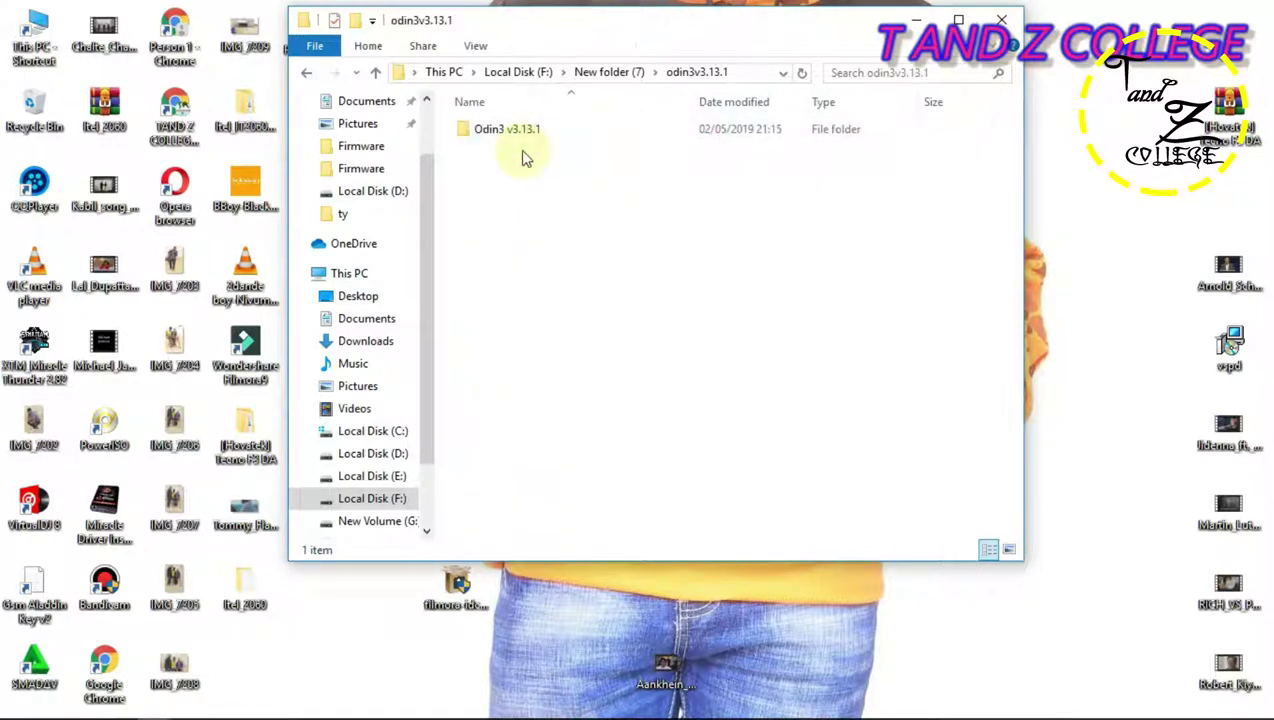
{"action": "double_click", "coordinate": [523, 127]}
{"action": "double_click", "coordinate": [532, 194]}
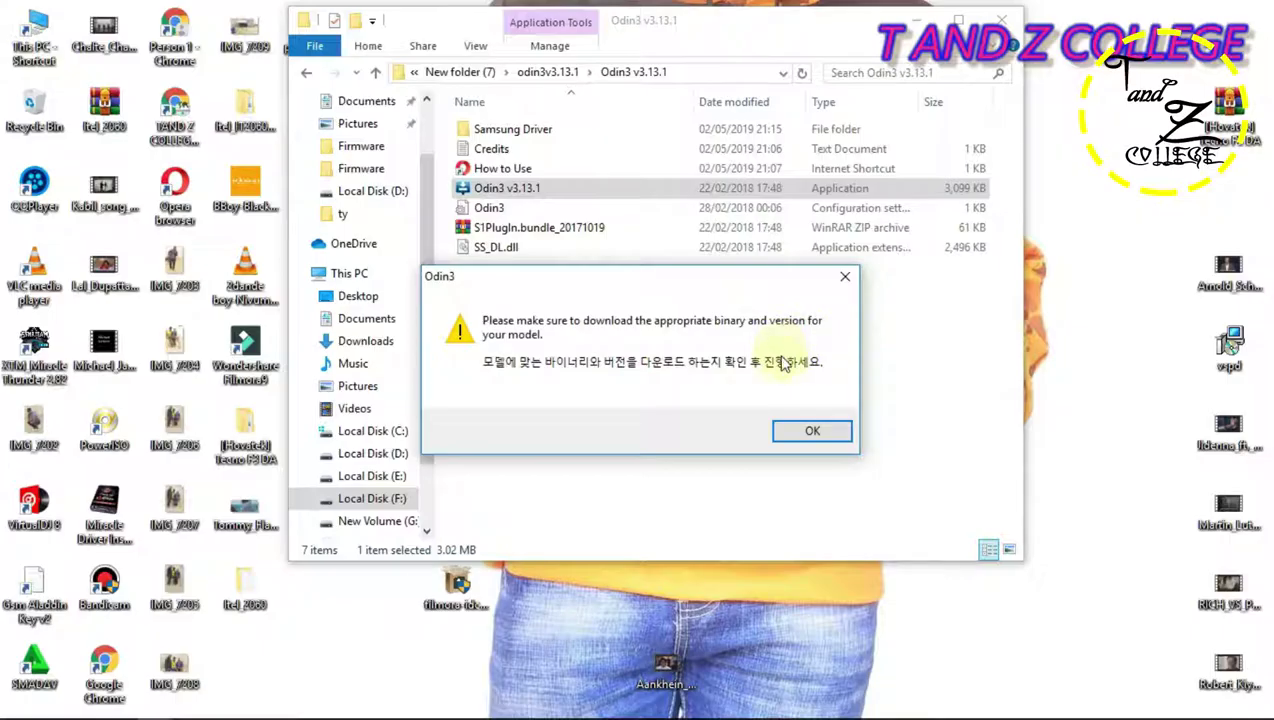
{"action": "left_click", "coordinate": [805, 430]}
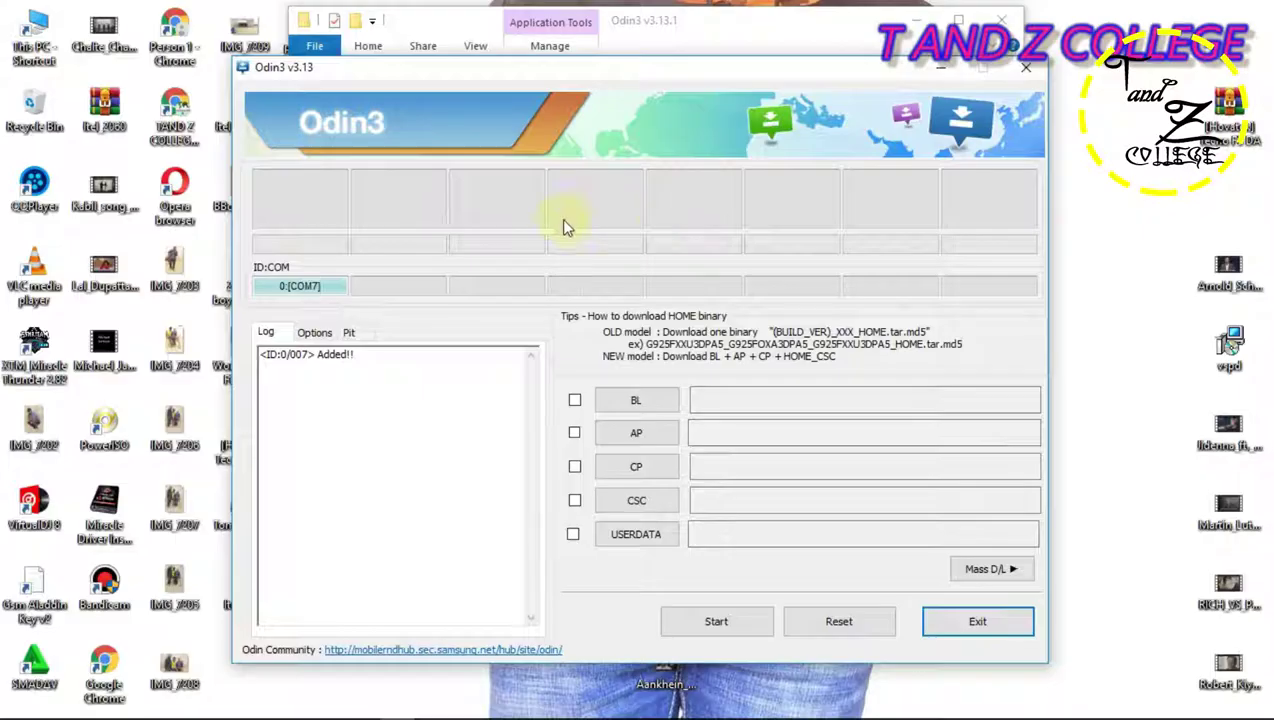
Step: Start choosing a firmware file for the BL slot and browse to Local Disk (D:)
{"action": "left_click", "coordinate": [646, 402]}
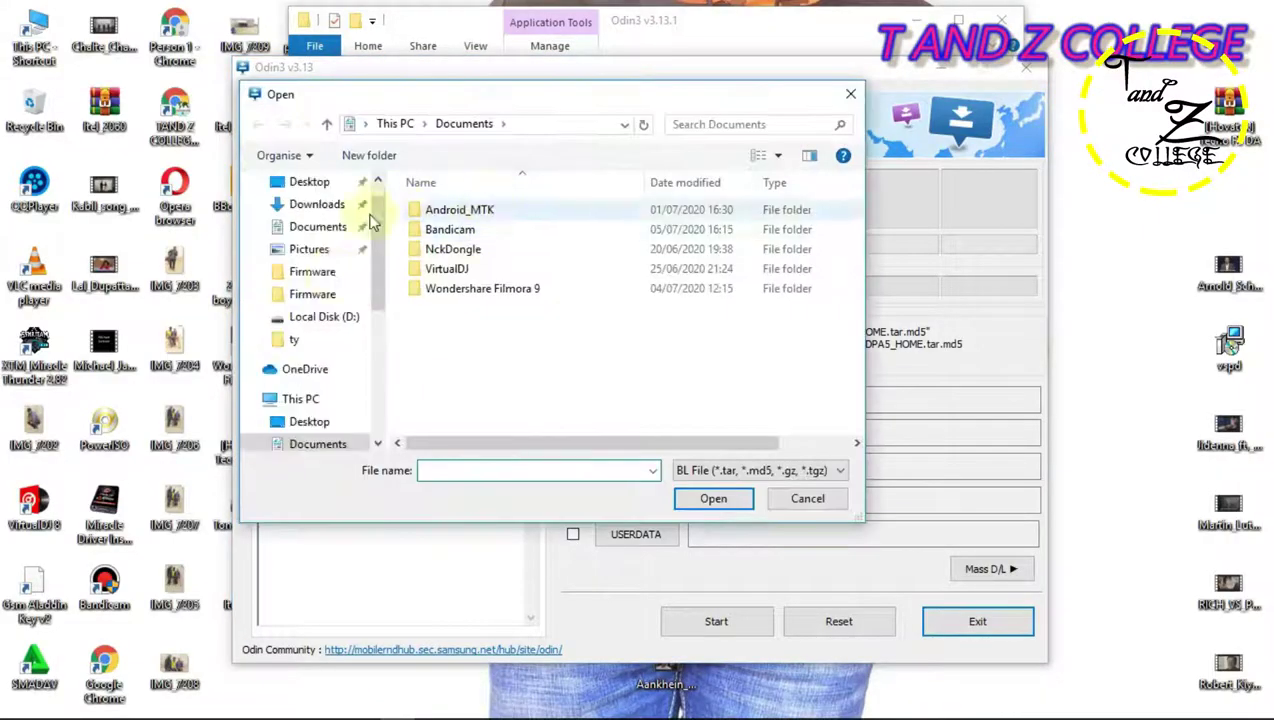
{"action": "scroll", "coordinate": [333, 430], "scroll_direction": "down", "scroll_amount": 1}
{"action": "scroll", "coordinate": [333, 430], "scroll_direction": "down", "scroll_amount": 1}
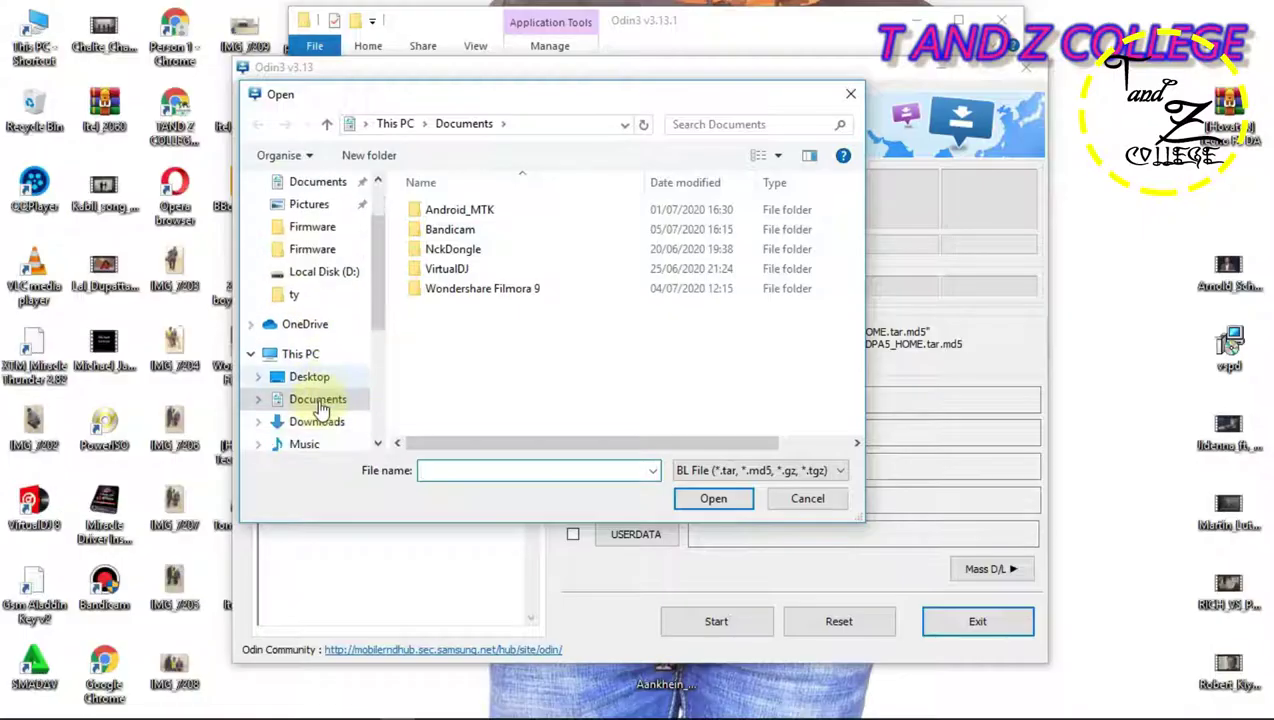
{"action": "scroll", "coordinate": [310, 430], "scroll_direction": "down", "scroll_amount": 2}
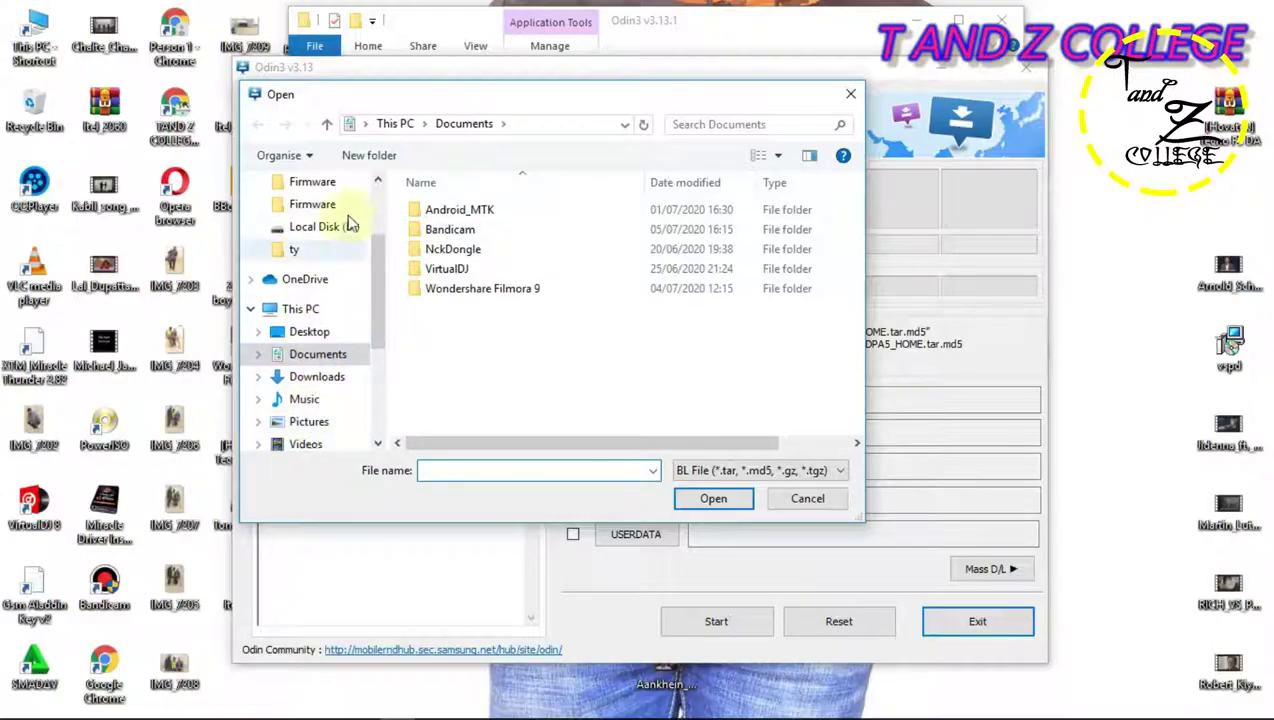
{"action": "mouse_move", "coordinate": [330, 710]}
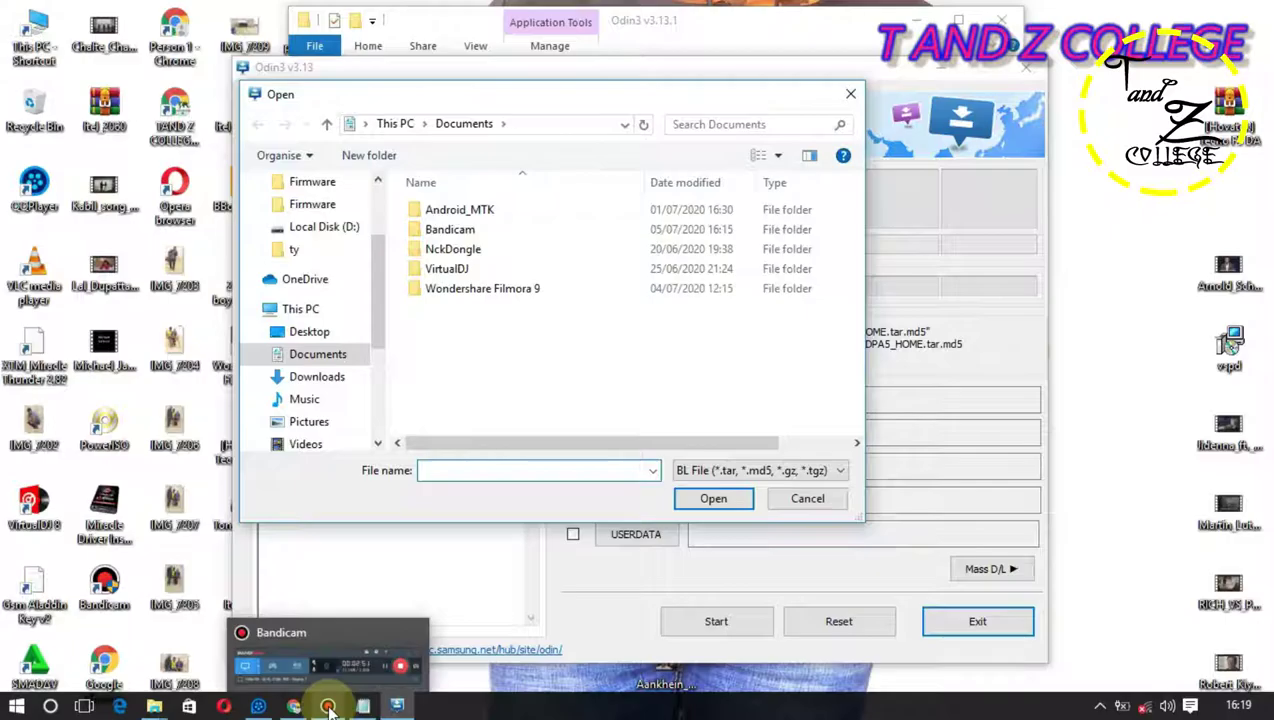
{"action": "scroll", "coordinate": [325, 420], "scroll_direction": "down", "scroll_amount": 2}
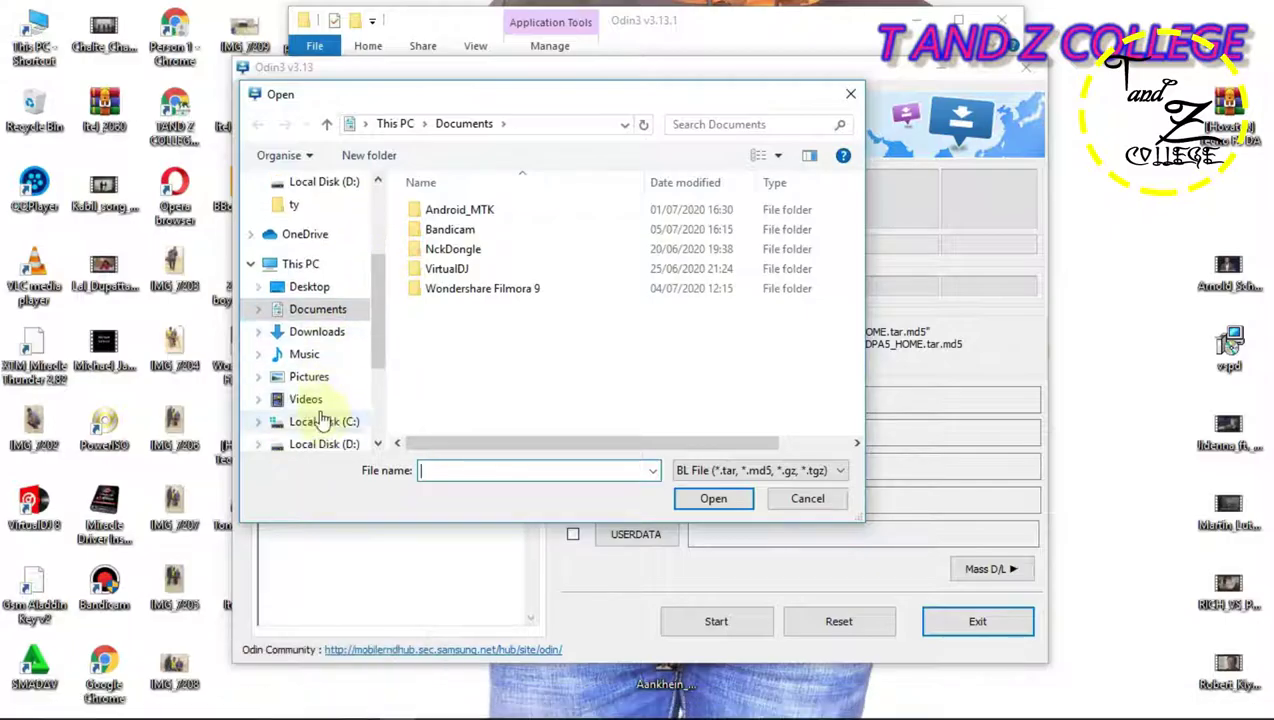
{"action": "left_click", "coordinate": [315, 443]}
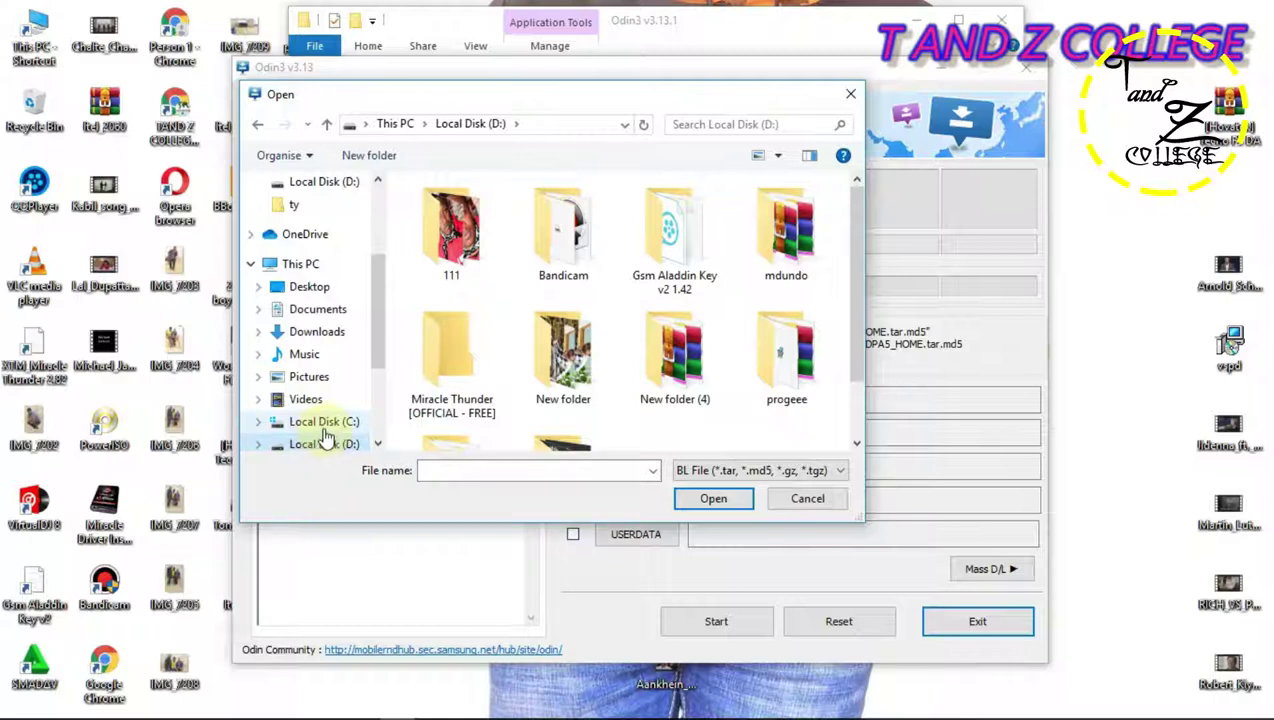
{"action": "scroll", "coordinate": [460, 410], "scroll_direction": "down", "scroll_amount": 1}
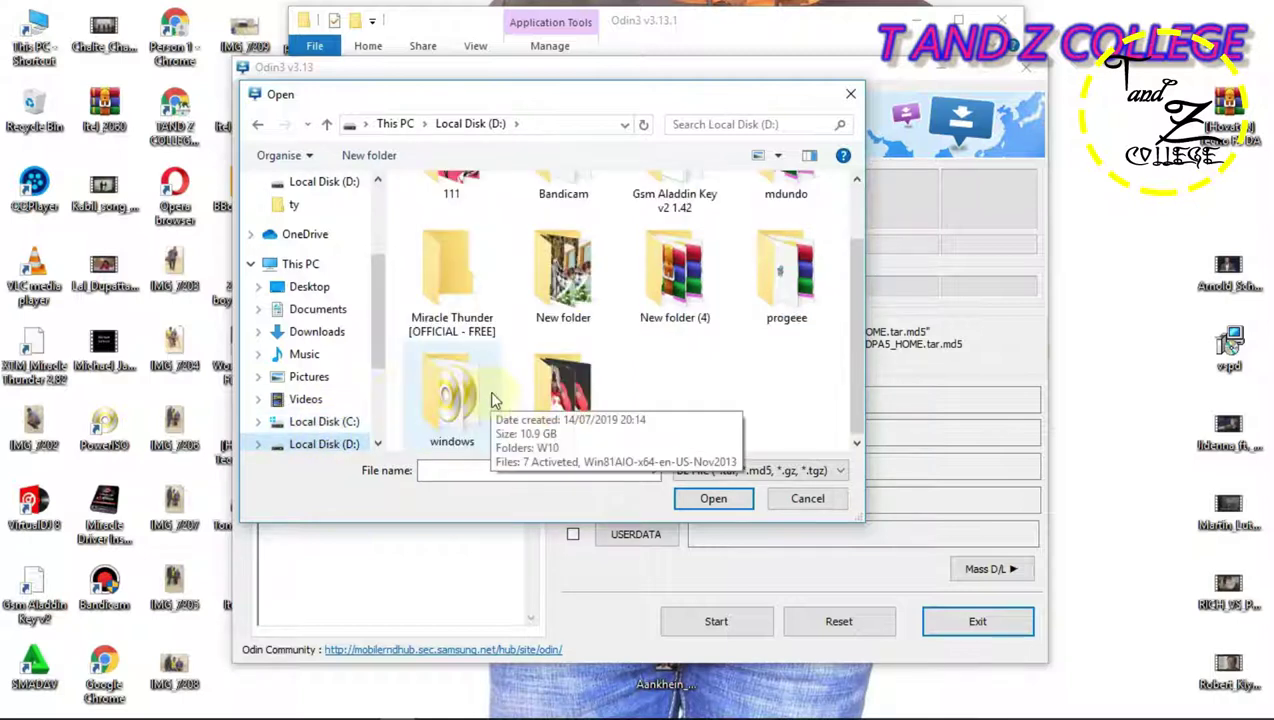
{"action": "scroll", "coordinate": [530, 240], "scroll_direction": "up", "scroll_amount": 1}
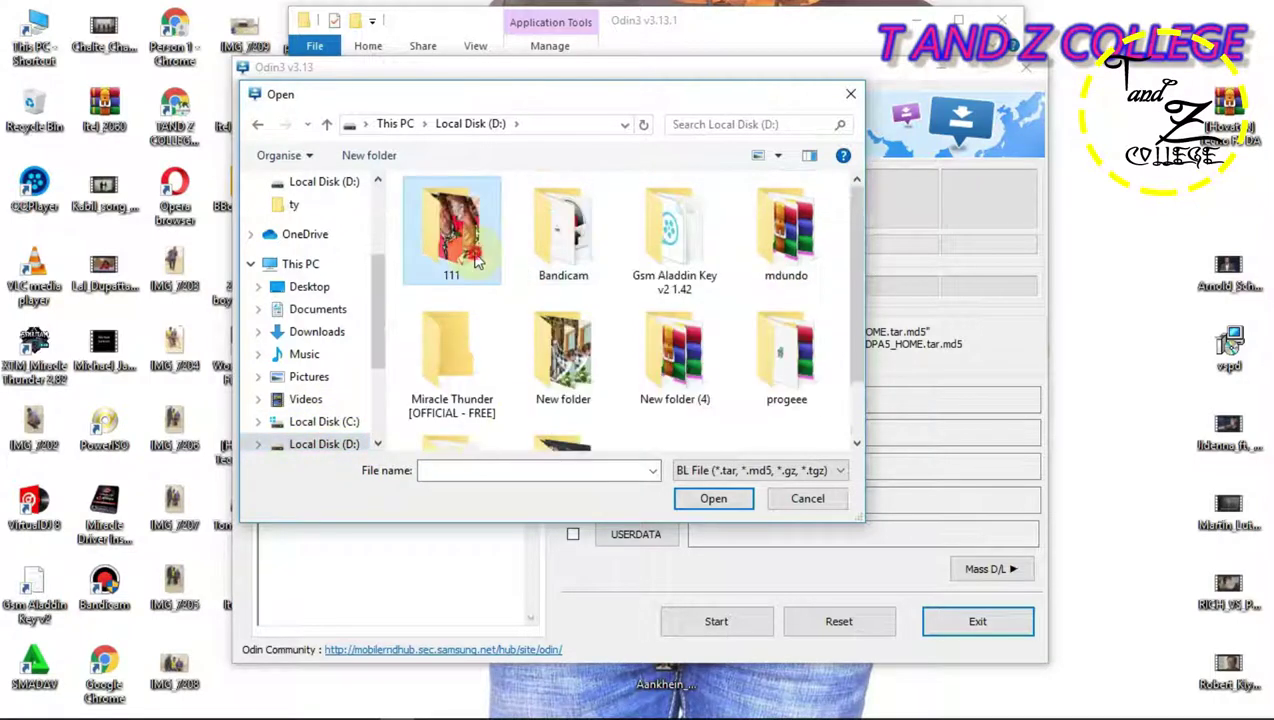
Step: Browse through folder 111 and the SM-A205F firmware folders to Firmware, and load the BL_A205FXXU3ASJ2 file into the BL slot
{"action": "double_click", "coordinate": [440, 255]}
{"action": "double_click", "coordinate": [435, 255]}
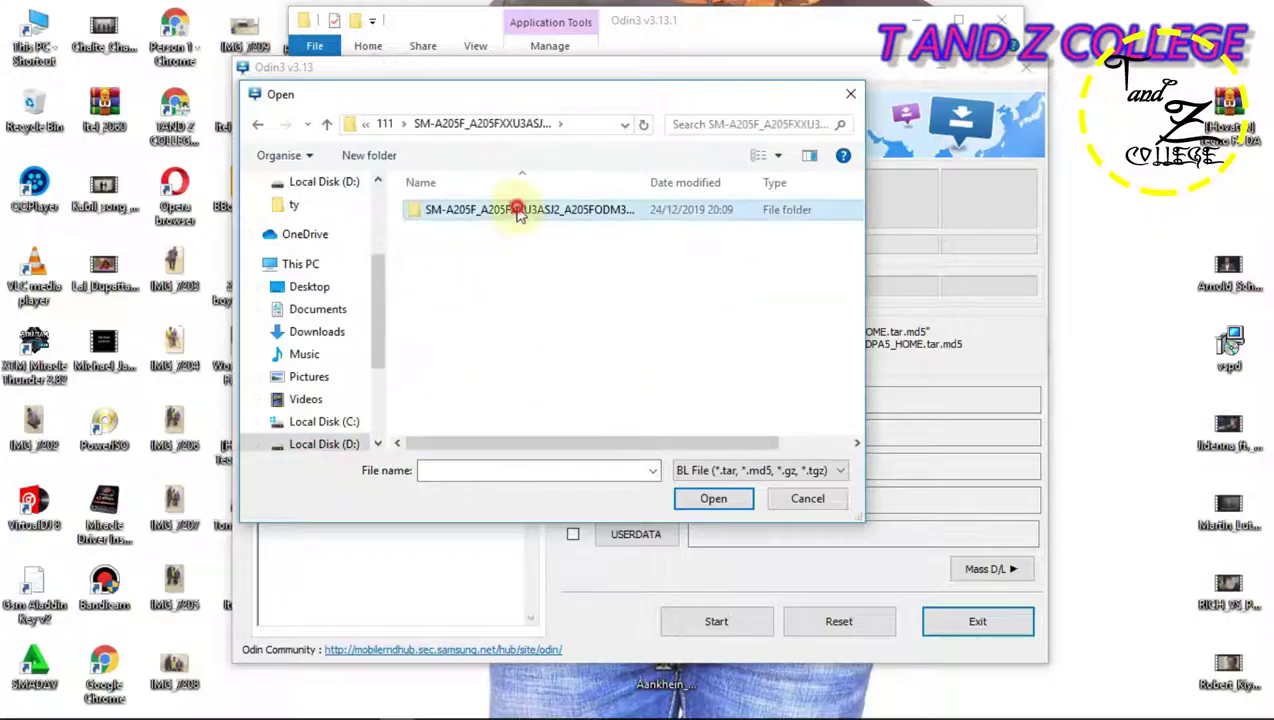
{"action": "double_click", "coordinate": [512, 214]}
{"action": "double_click", "coordinate": [505, 229]}
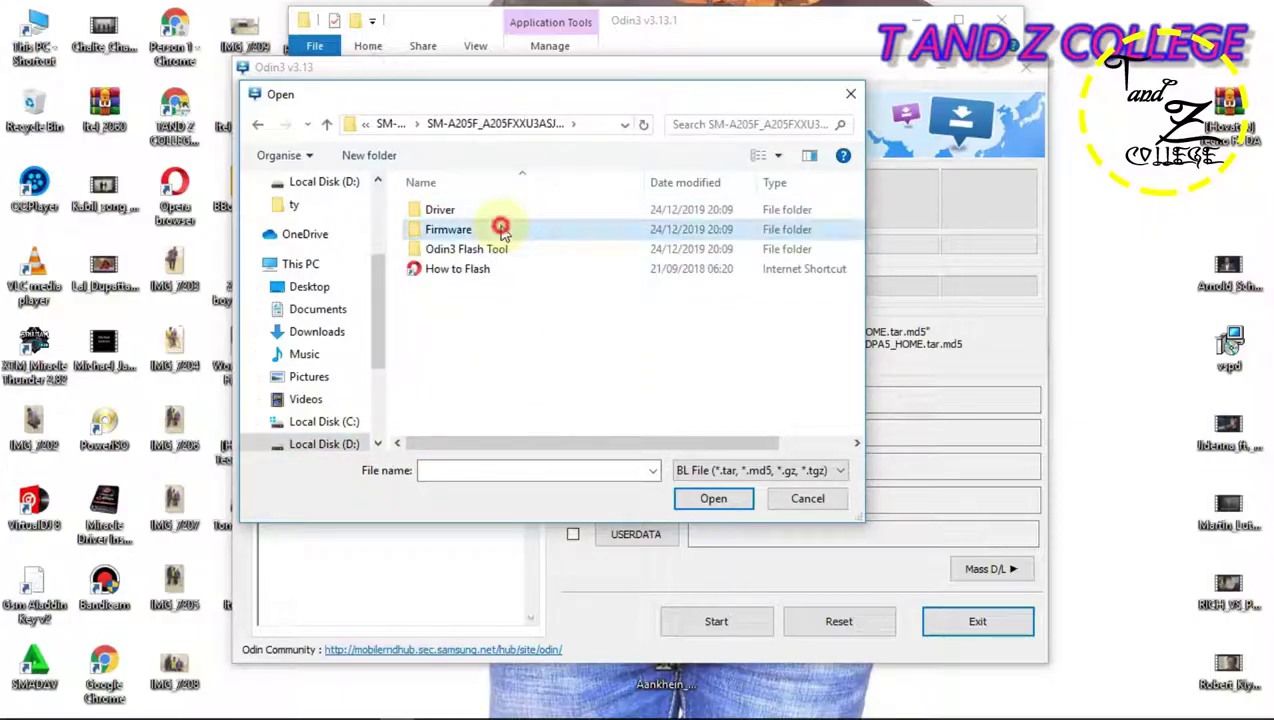
{"action": "left_click", "coordinate": [468, 209]}
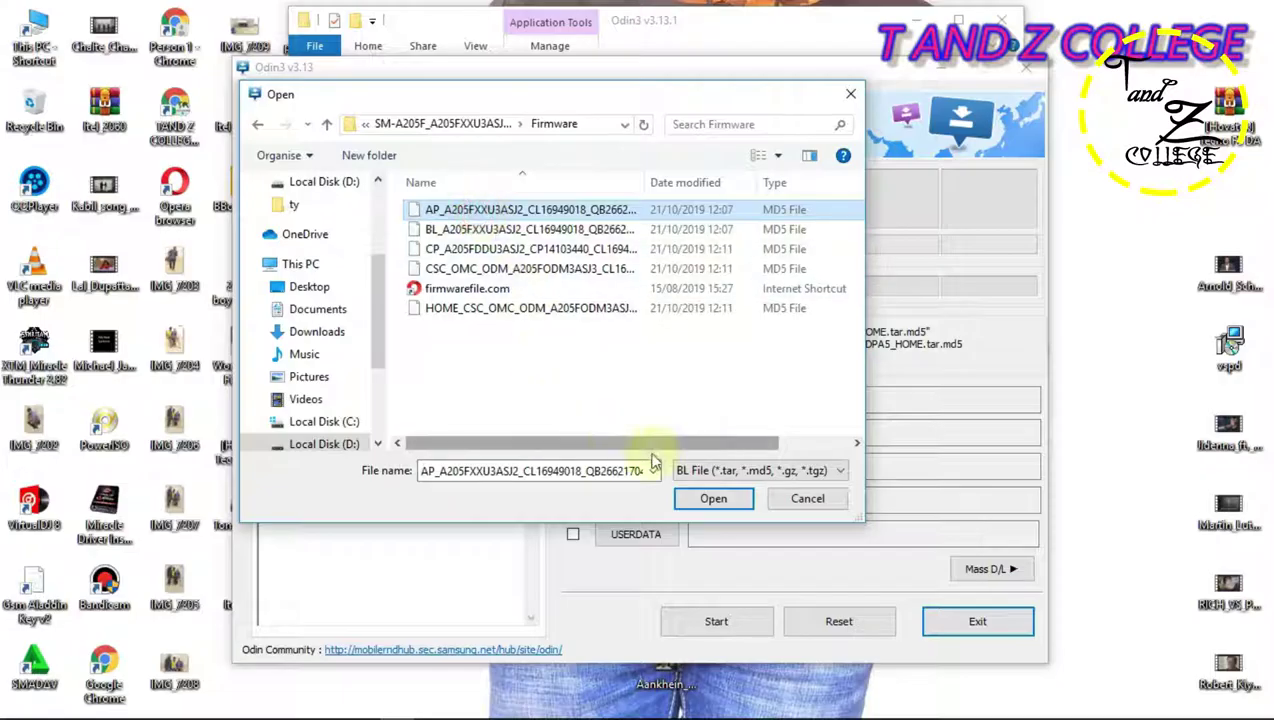
{"action": "left_click", "coordinate": [440, 229]}
{"action": "left_click", "coordinate": [706, 497]}
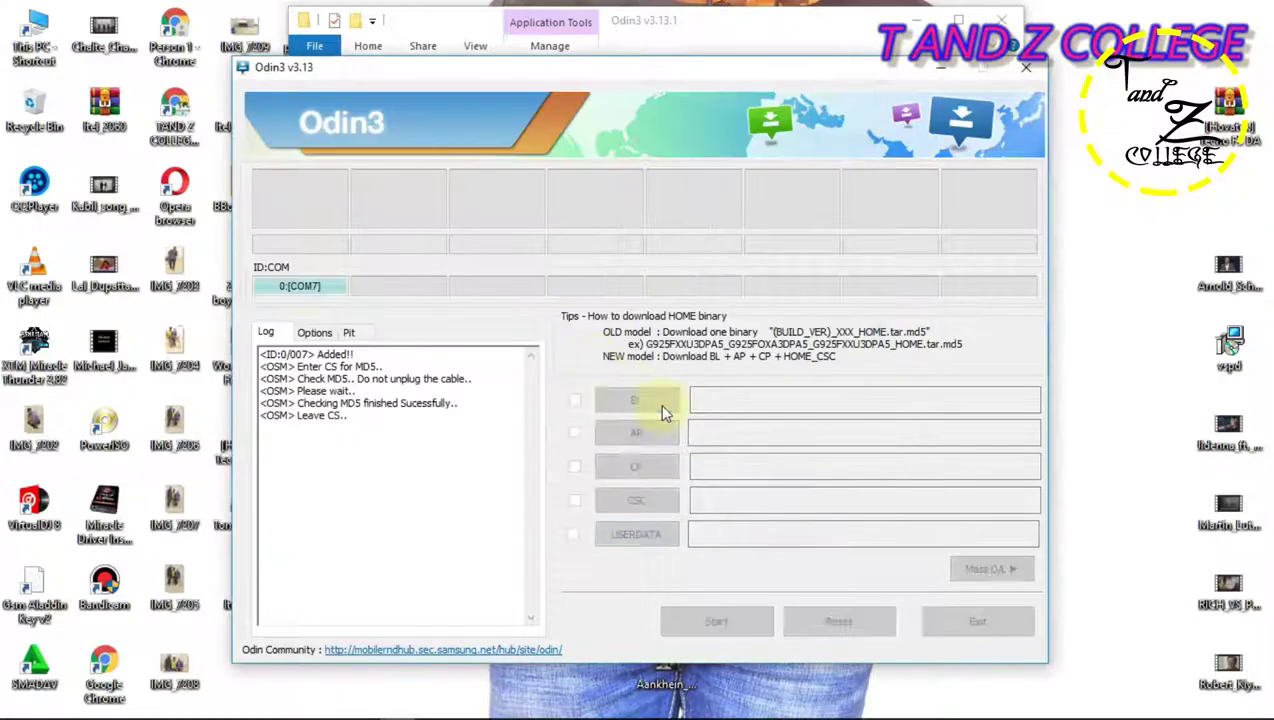
Step: Load the AP_A205FXXU3ASJ2 firmware file from the Firmware folder into the AP slot
{"action": "left_click", "coordinate": [638, 435]}
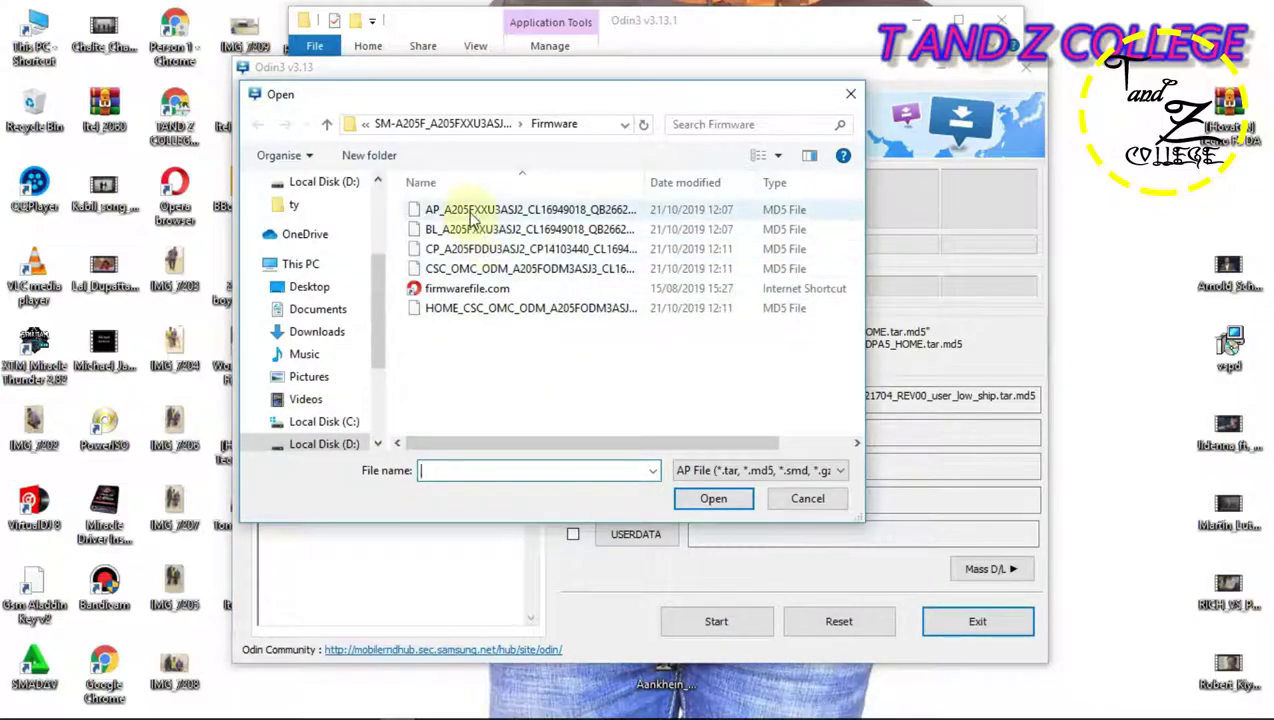
{"action": "left_click", "coordinate": [468, 211]}
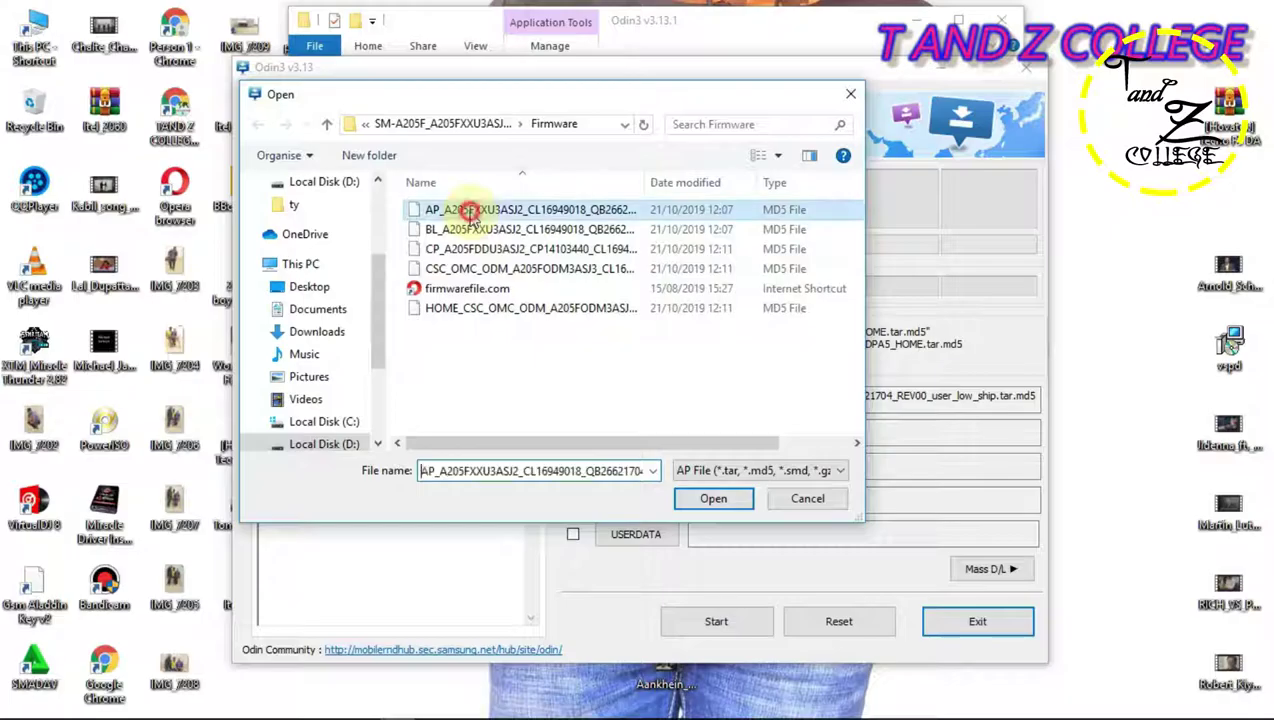
{"action": "left_click", "coordinate": [726, 499]}
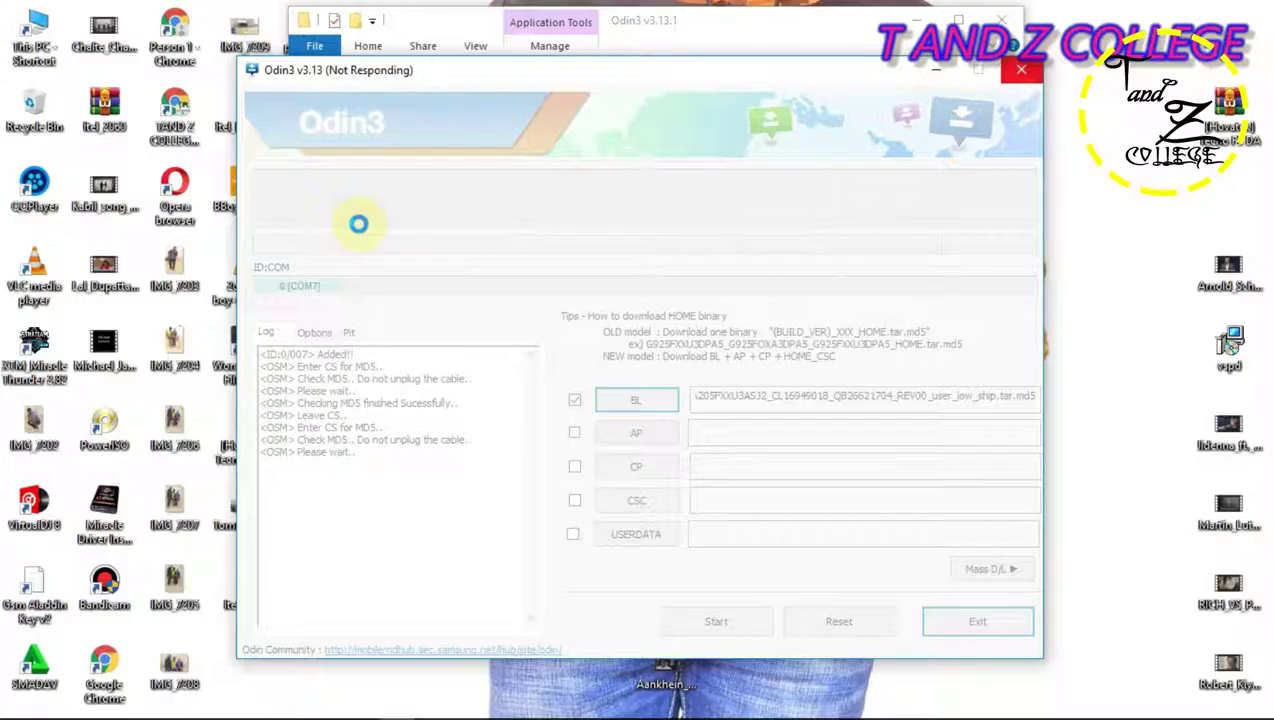
{"action": "mouse_move", "coordinate": [255, 715]}
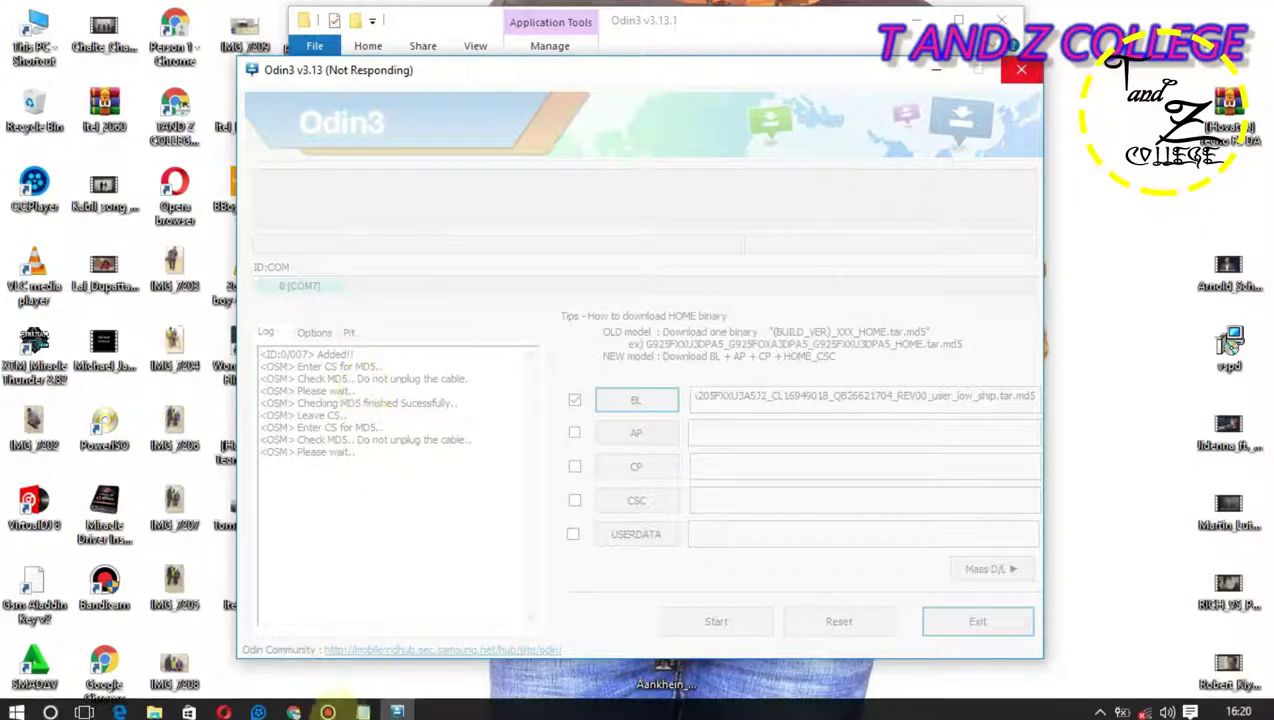
{"action": "left_click", "coordinate": [330, 707]}
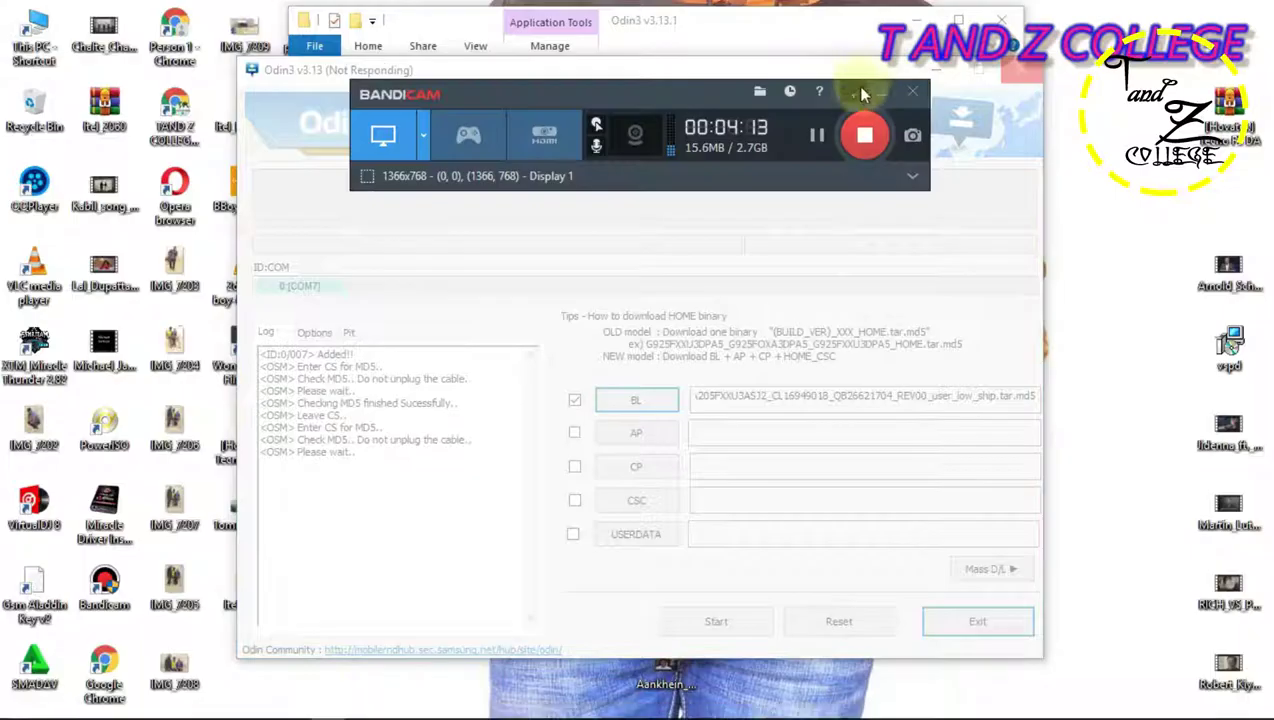
{"action": "left_click", "coordinate": [820, 135]}
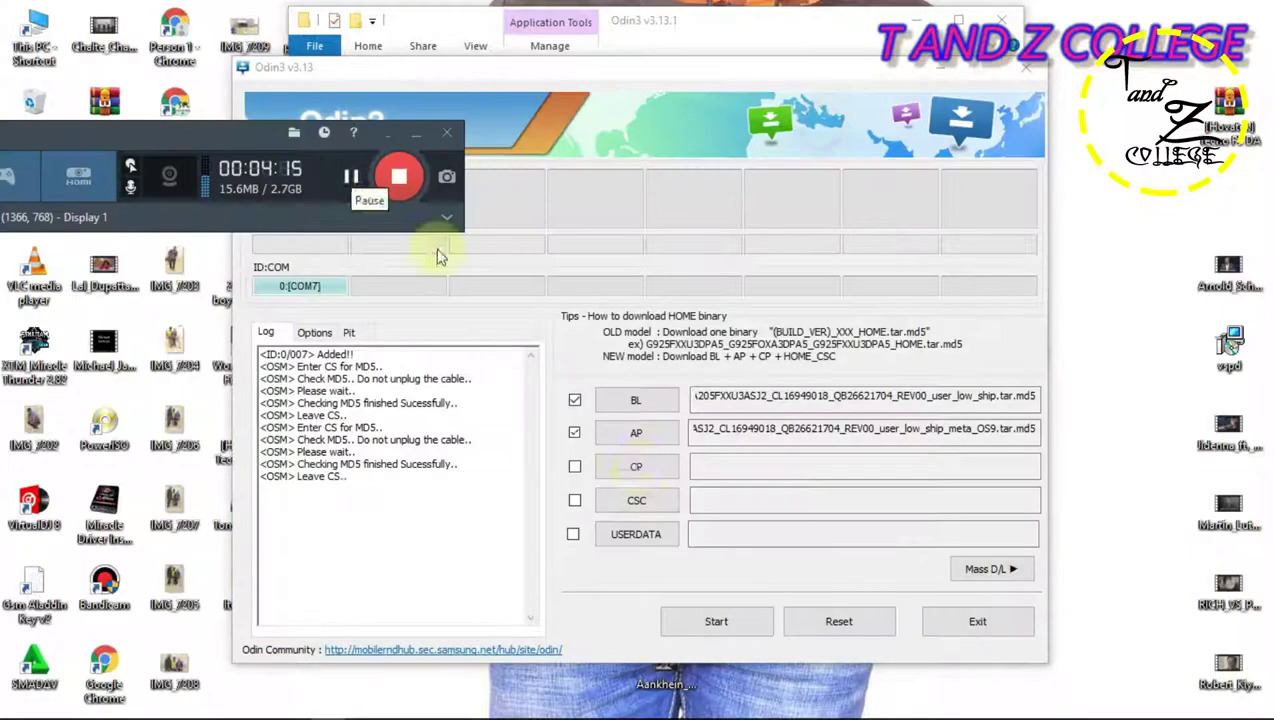
Step: Load the CP_A205FDDU3ASJ2 firmware file from the Firmware folder into the CP slot
{"action": "left_click", "coordinate": [645, 474]}
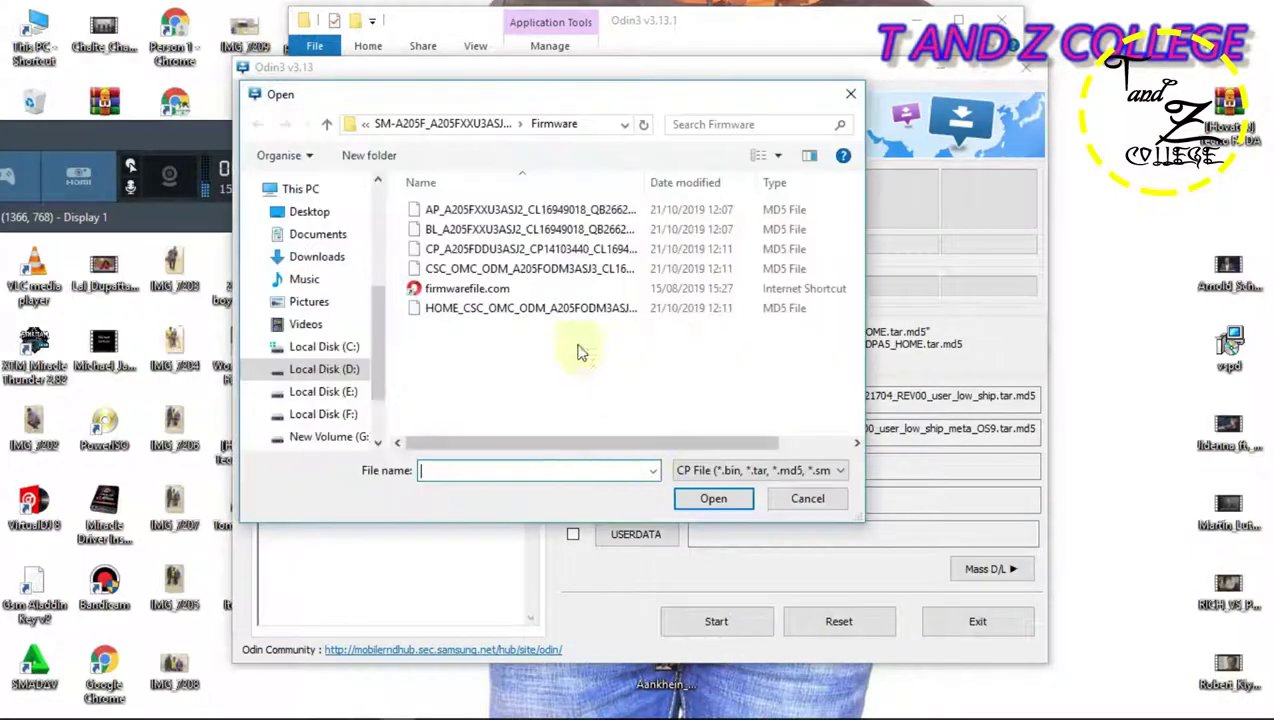
{"action": "left_click", "coordinate": [465, 248]}
{"action": "left_click", "coordinate": [705, 499]}
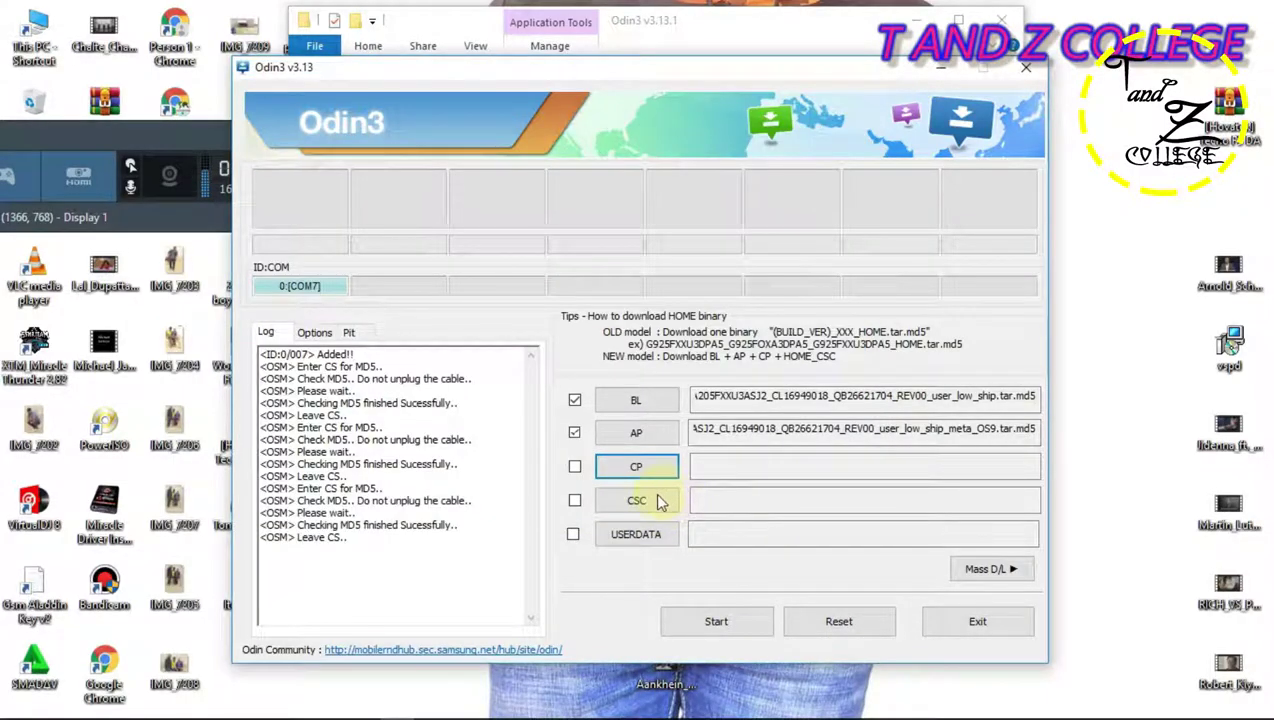
Step: Load the CSC_OMC_ODM_A205FODM3ASJ3 file, not the HOME_CSC one, into the CSC slot
{"action": "left_click", "coordinate": [650, 497]}
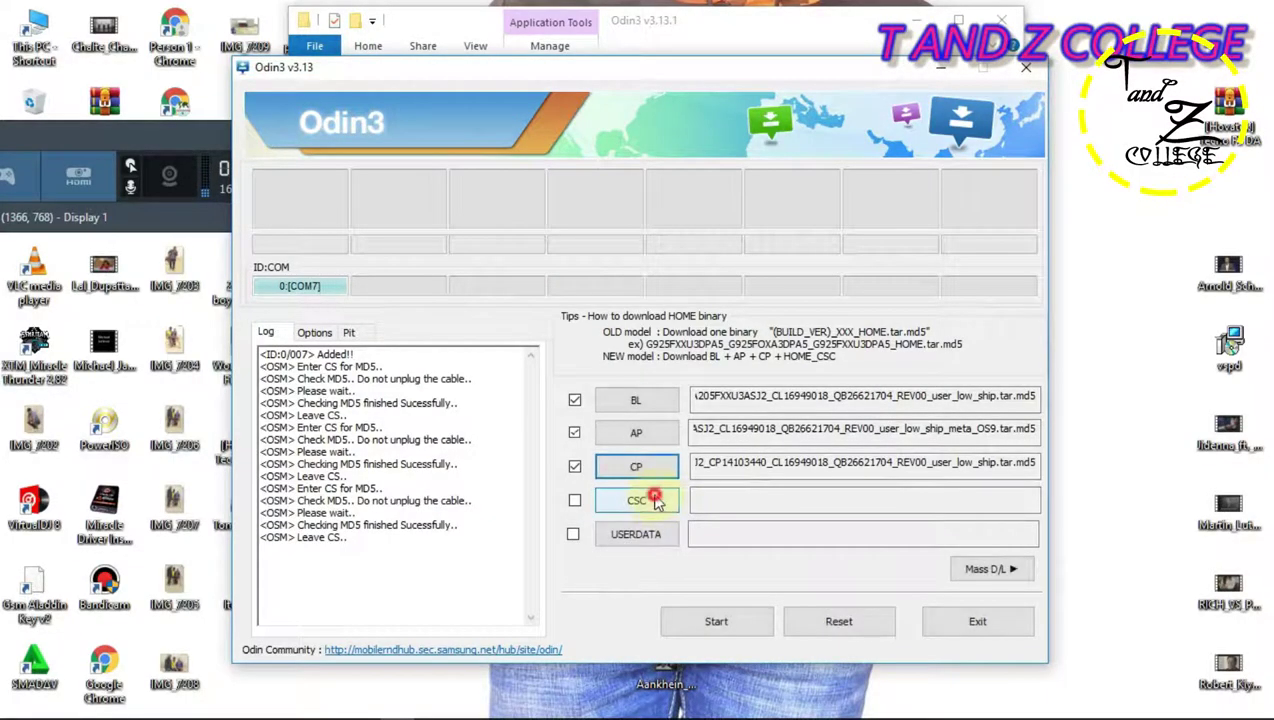
{"action": "left_click", "coordinate": [512, 270]}
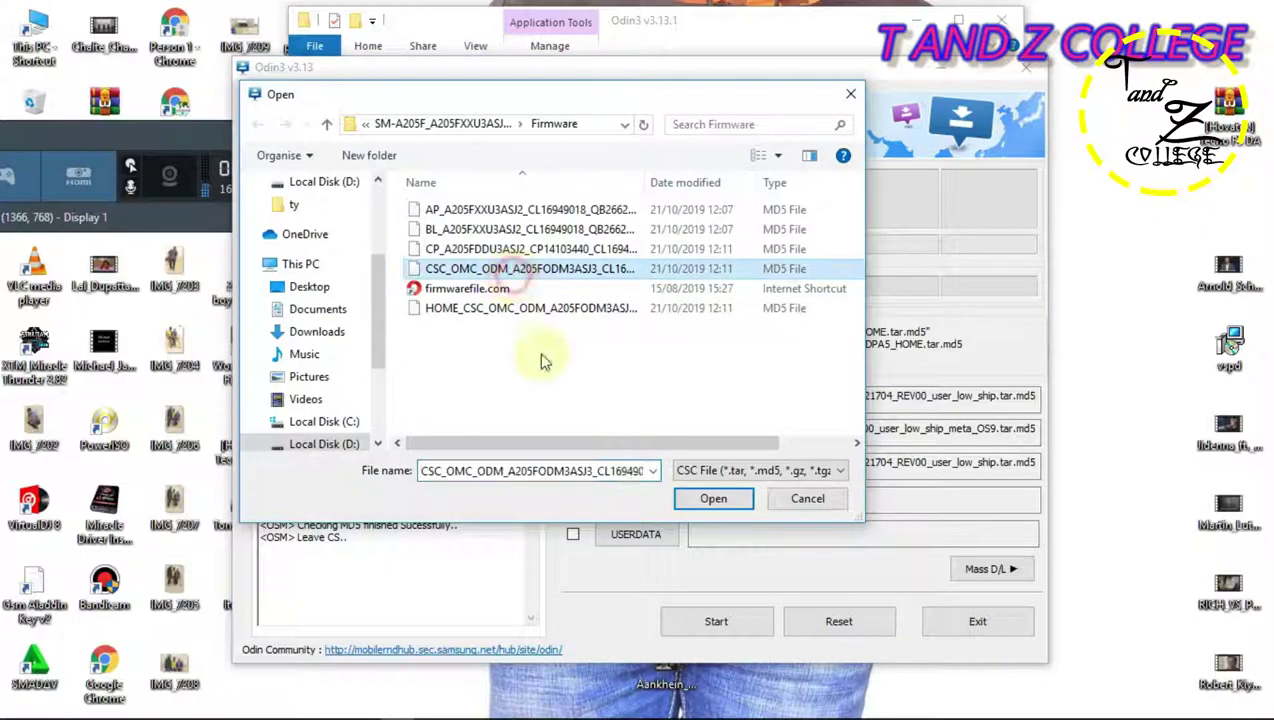
{"action": "left_click", "coordinate": [697, 505]}
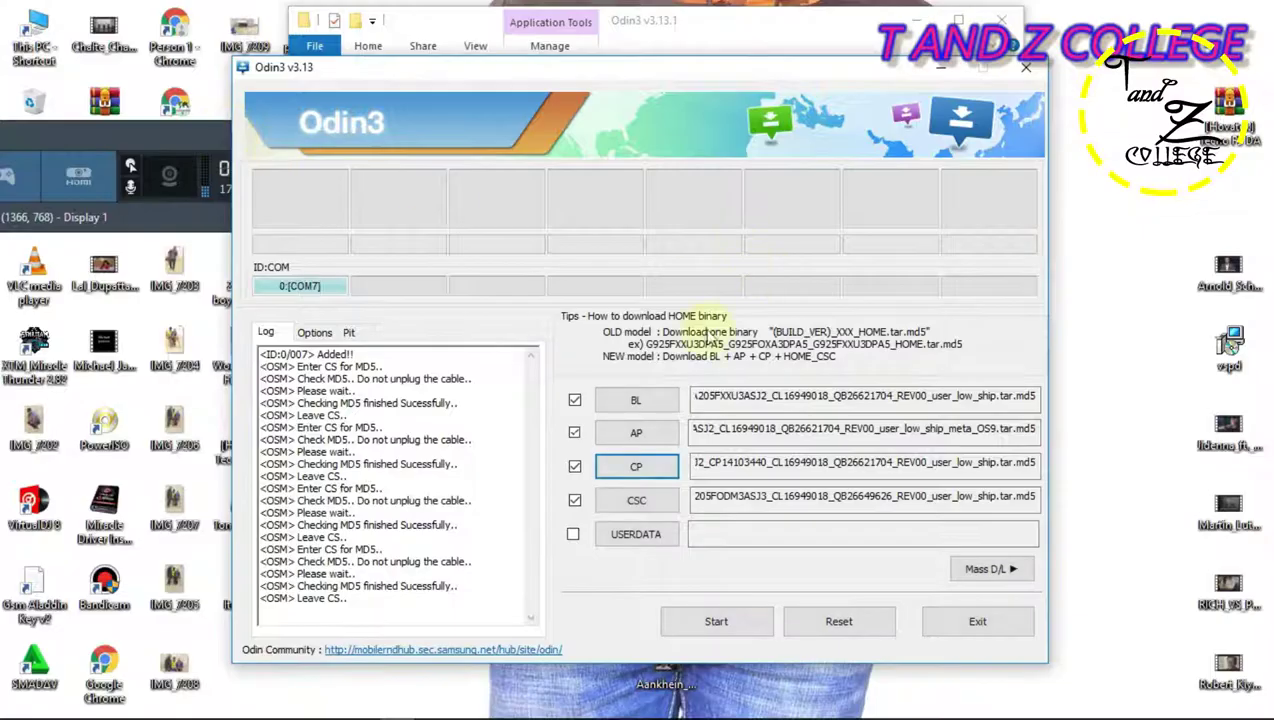
{"action": "left_click", "coordinate": [192, 143]}
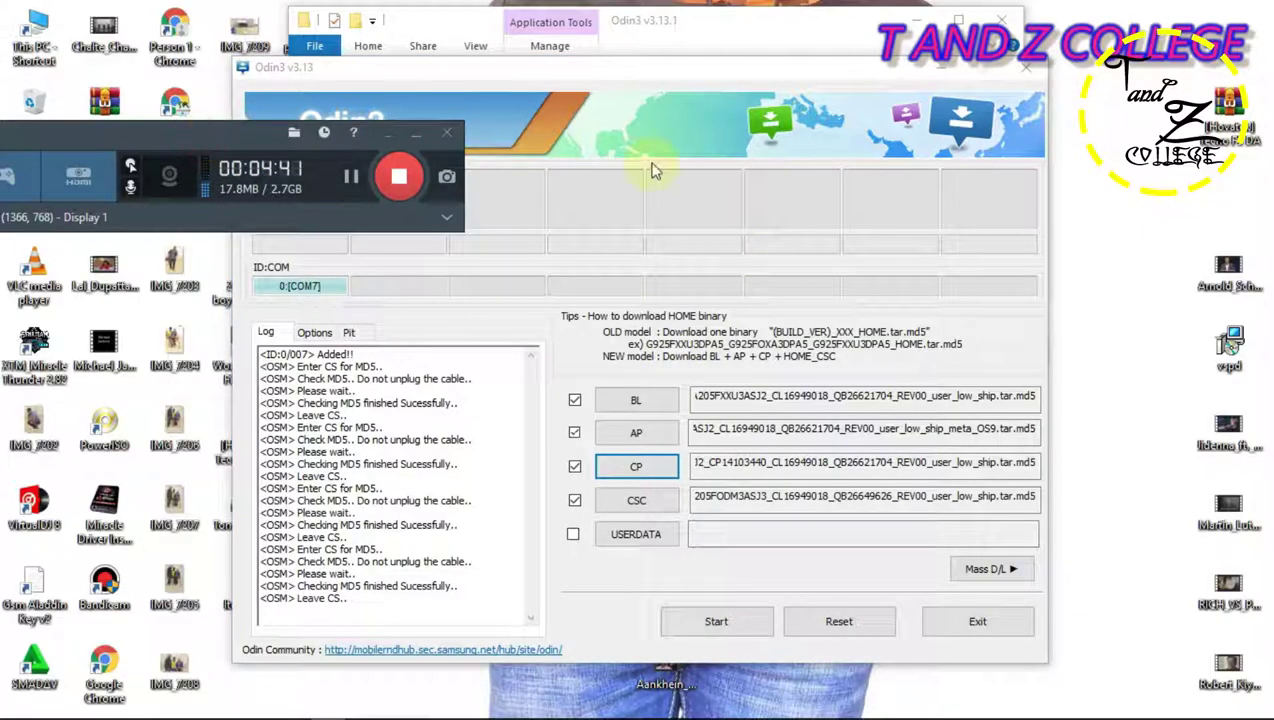
{"action": "left_click", "coordinate": [645, 95]}
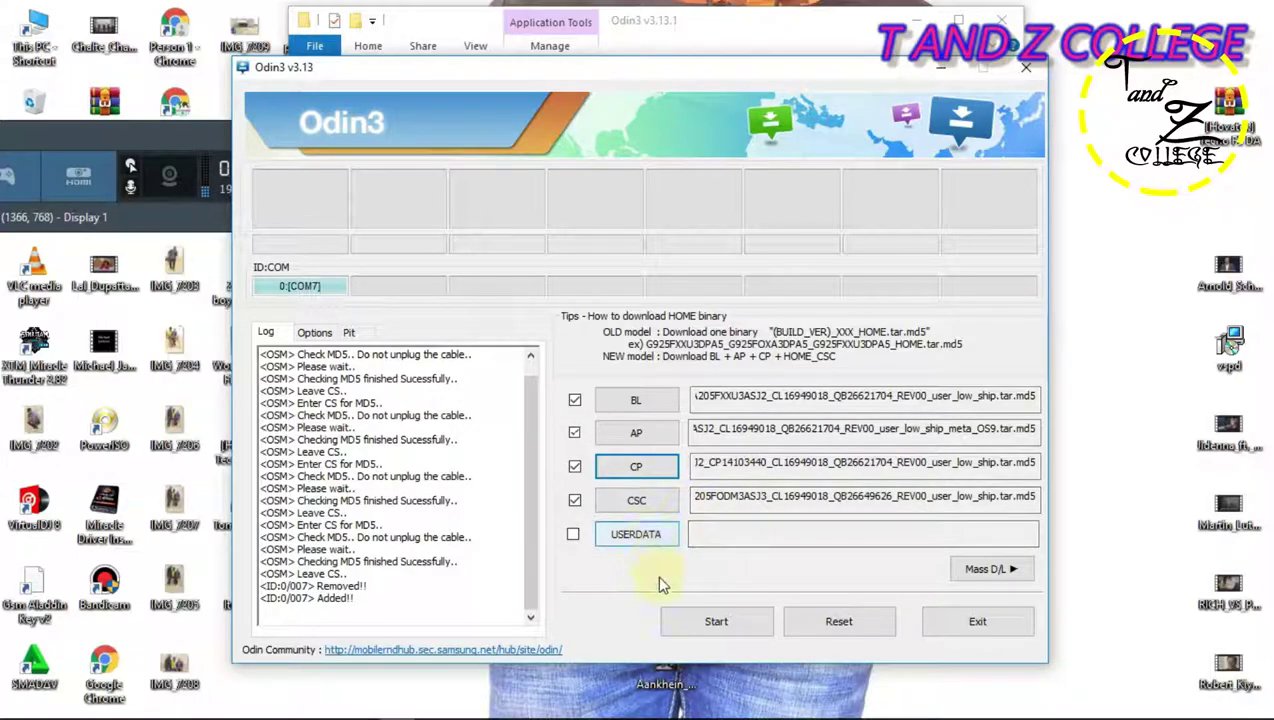
Step: Start flashing the loaded BL, AP, CP and CSC files to the phone connected on COM7
{"action": "left_click", "coordinate": [715, 622]}
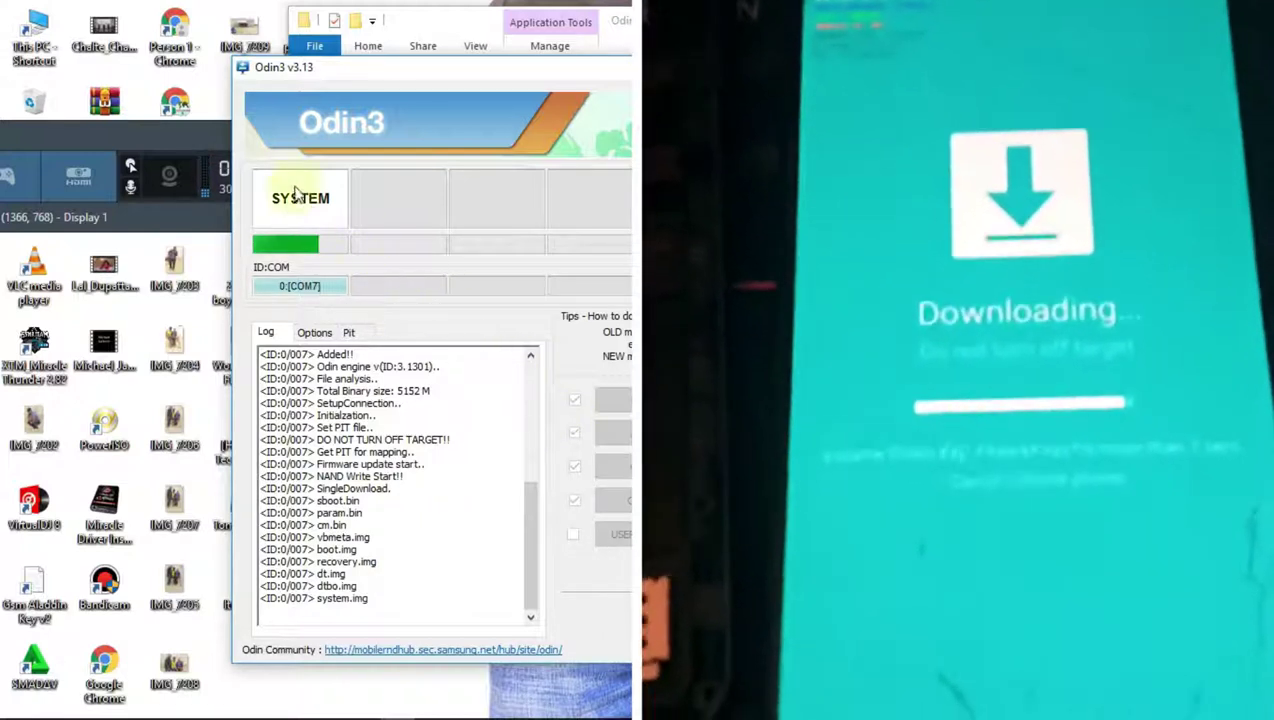
{"action": "left_click", "coordinate": [190, 132]}
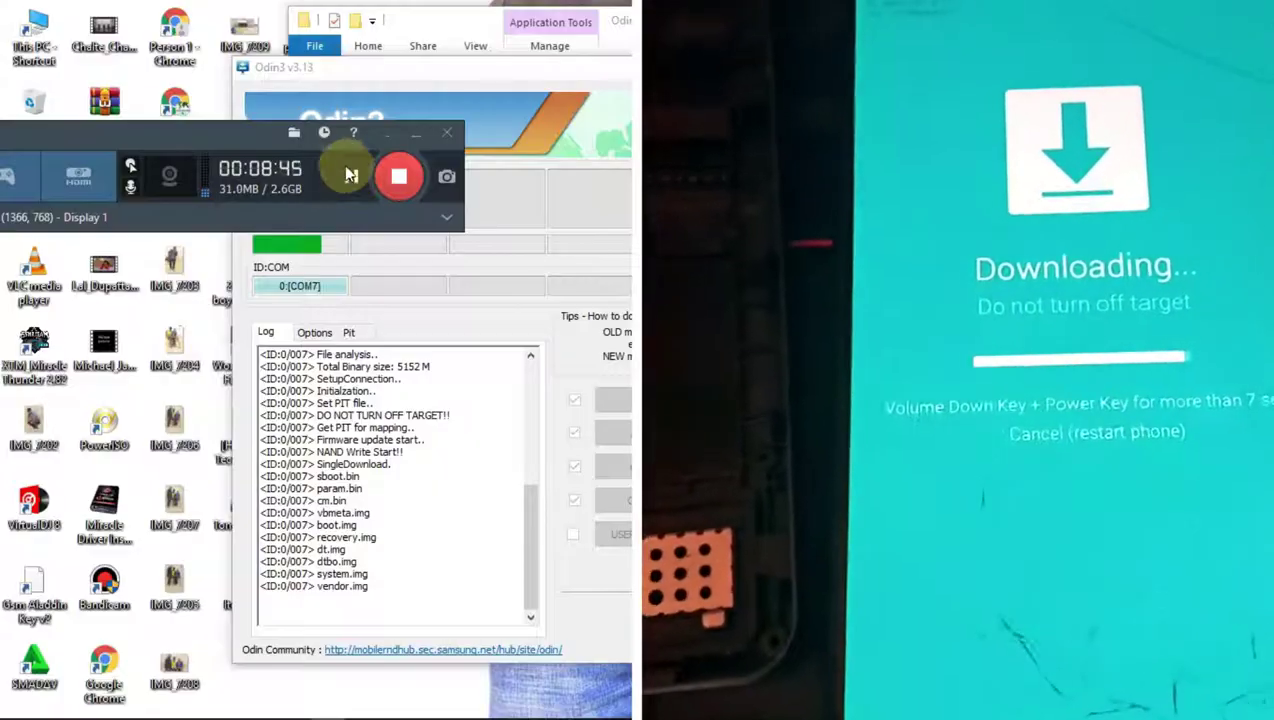
{"action": "left_click", "coordinate": [406, 136]}
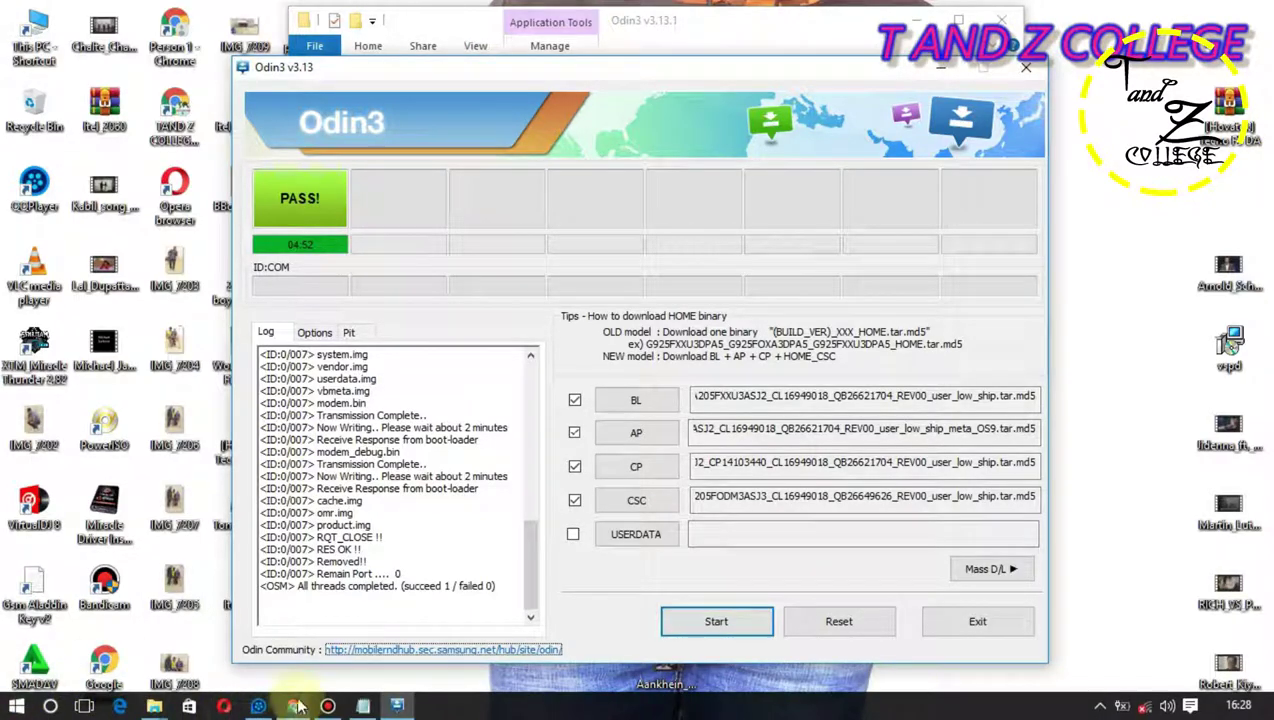
{"action": "left_click", "coordinate": [328, 706]}
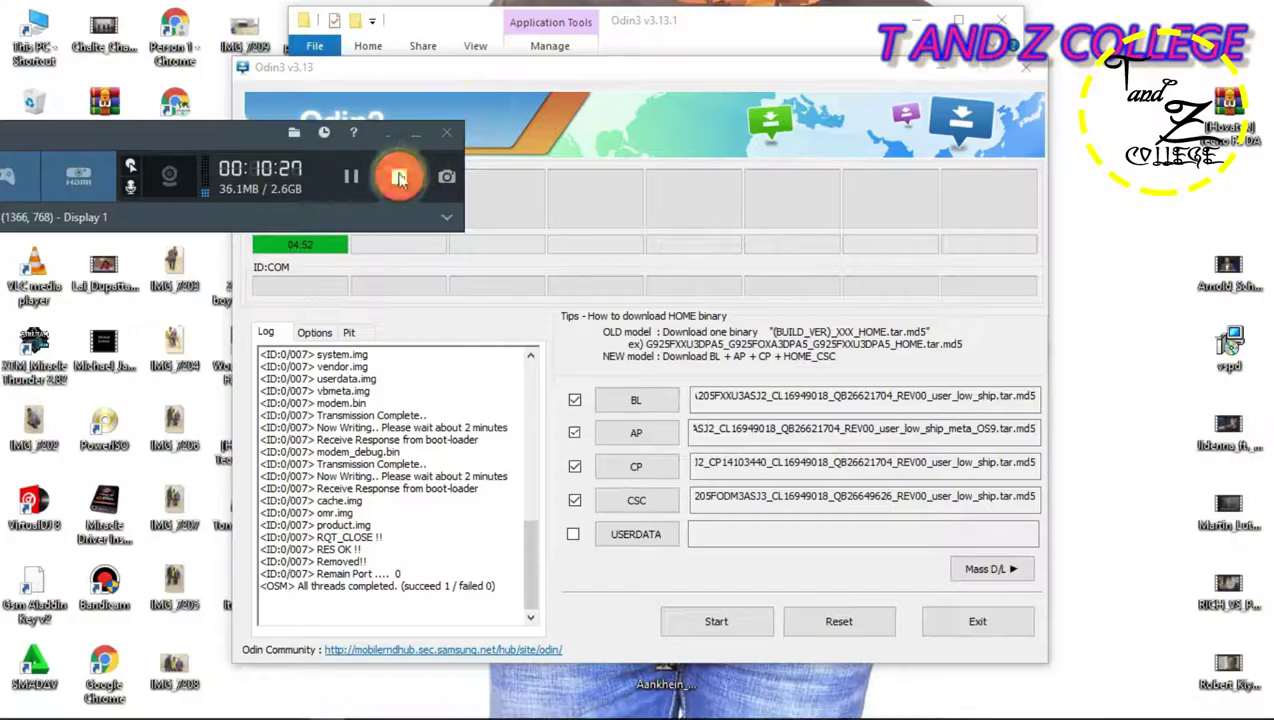
{"action": "left_click", "coordinate": [401, 174]}
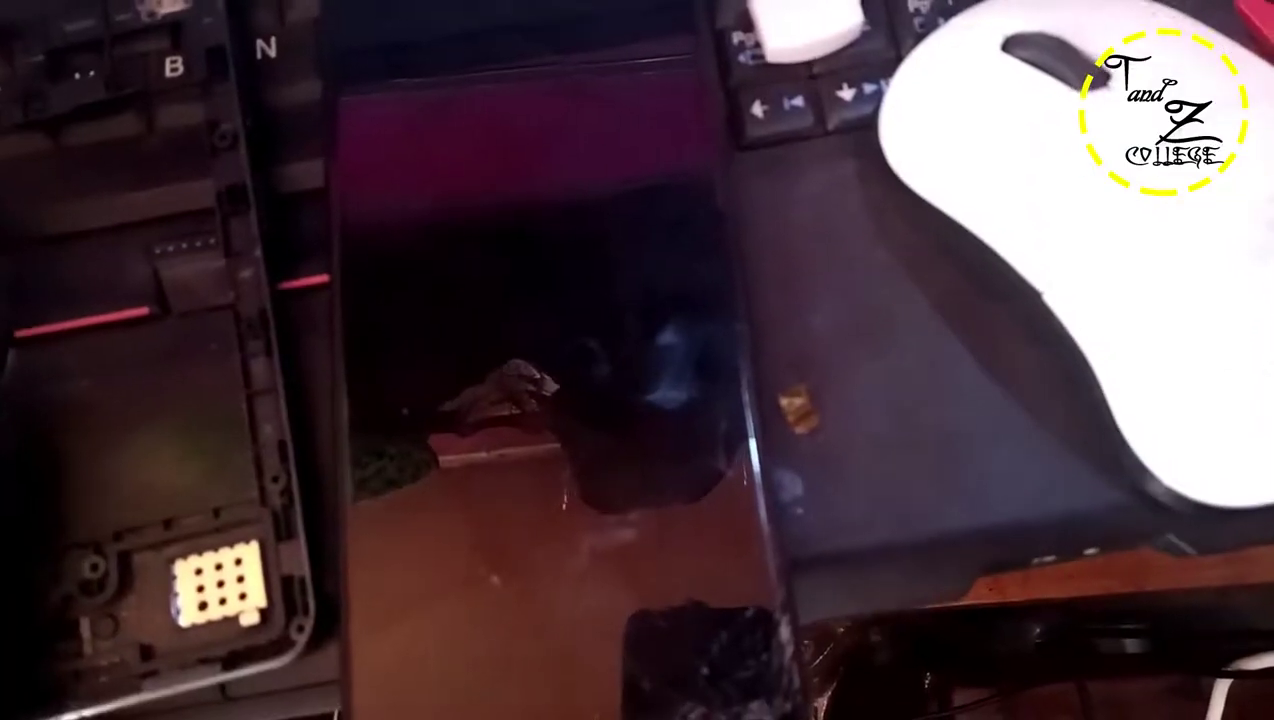